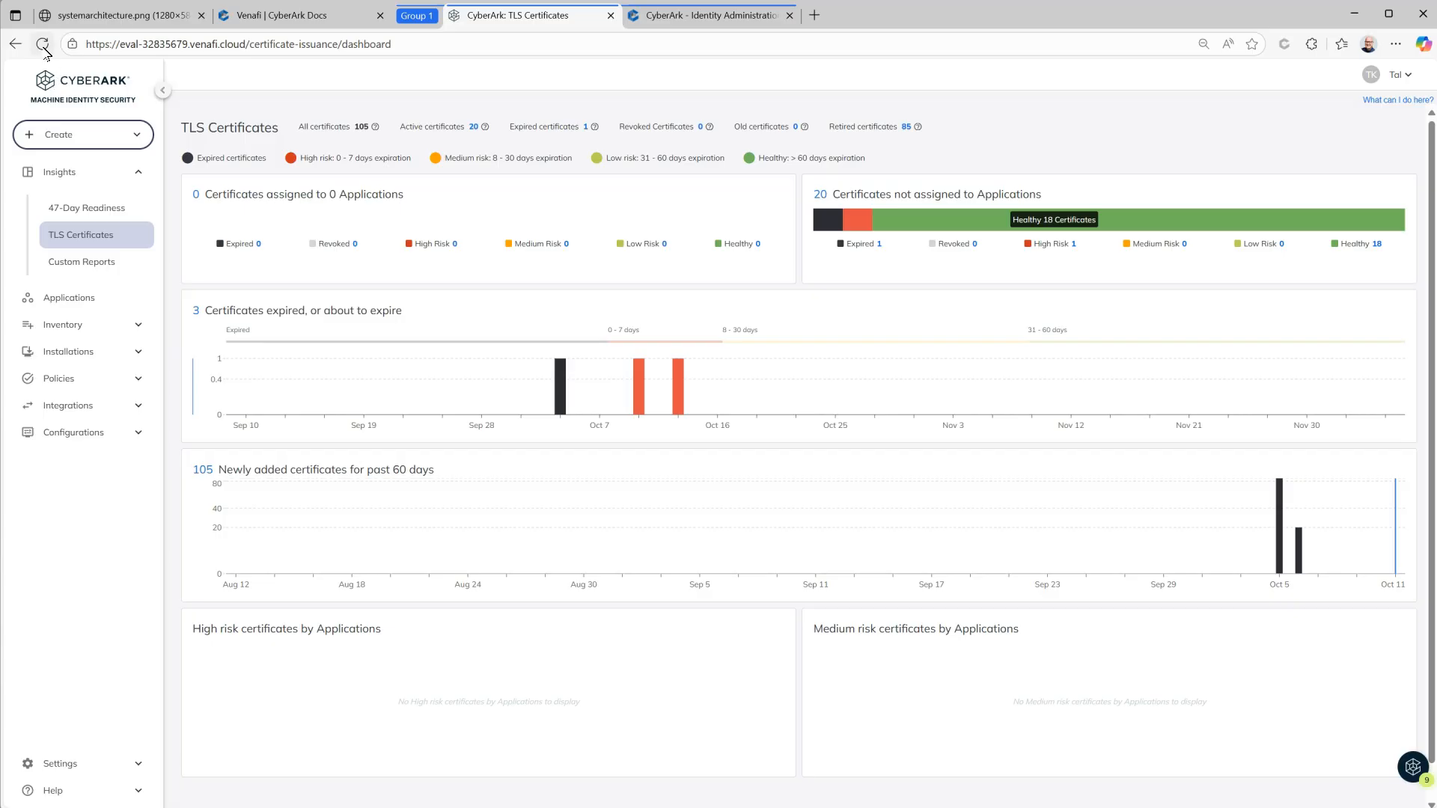
Step: Open Certificate Manager's empty Single Sign-On settings under Settings, then go to Identity Administration
left_click(96, 436)
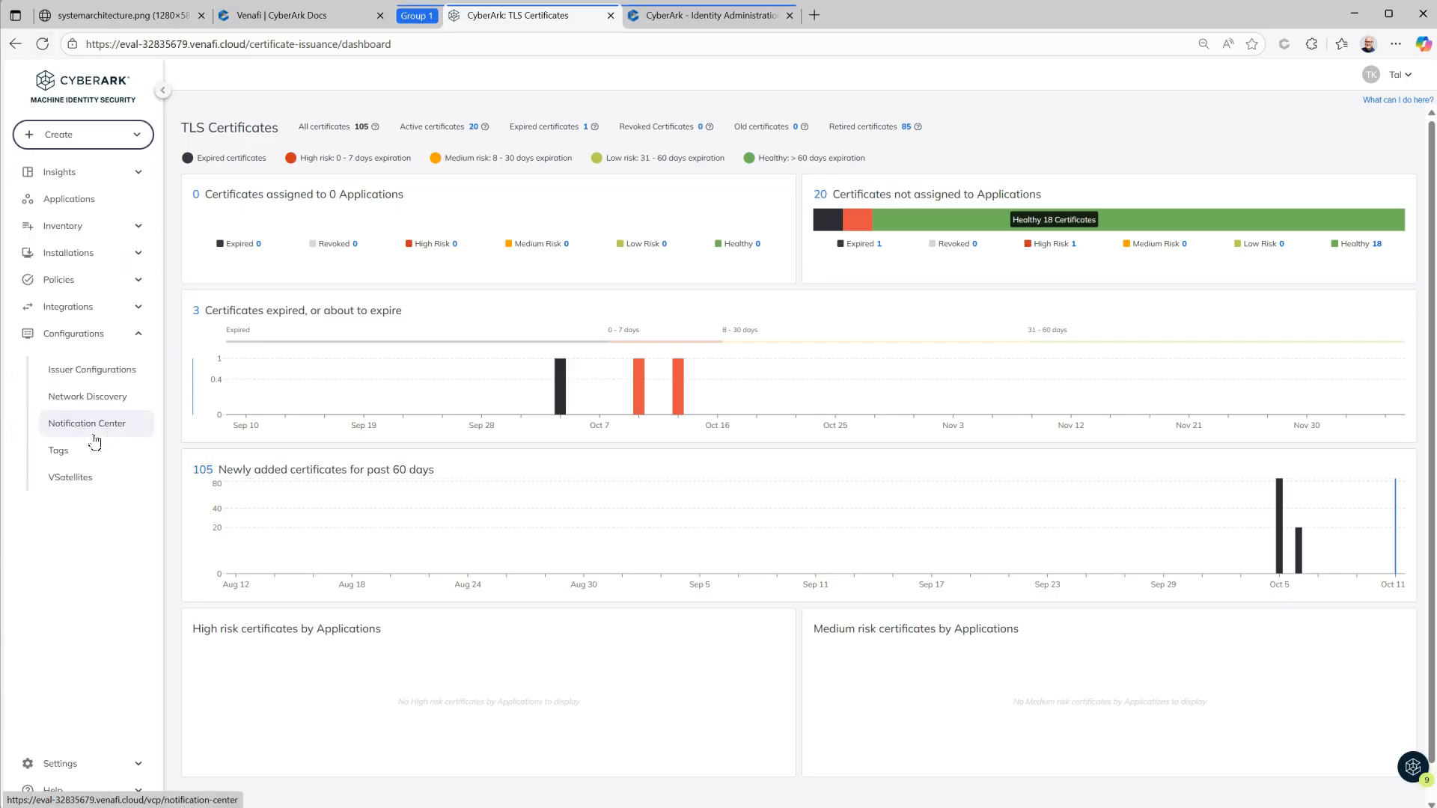
left_click(78, 762)
left_click(99, 703)
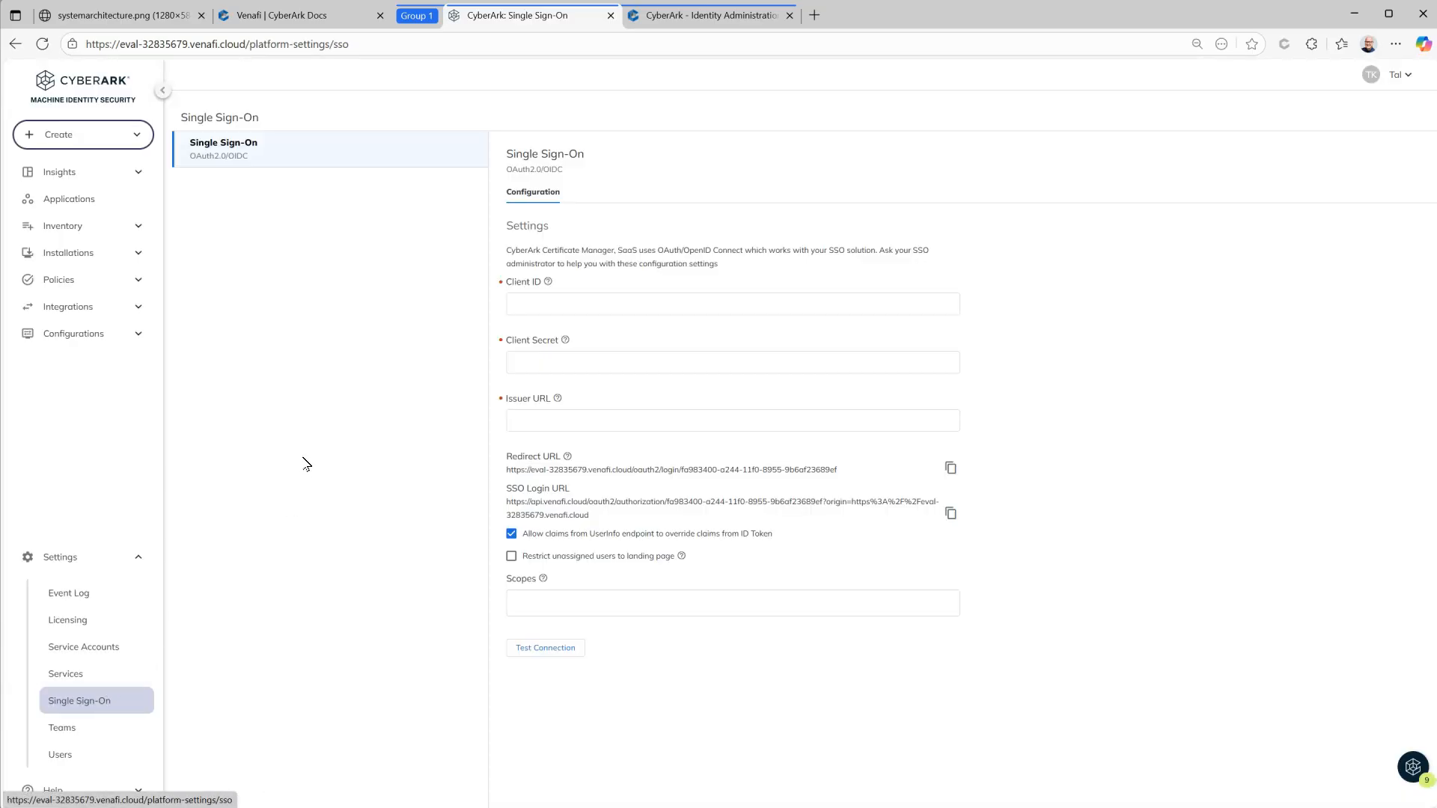
left_click(658, 16)
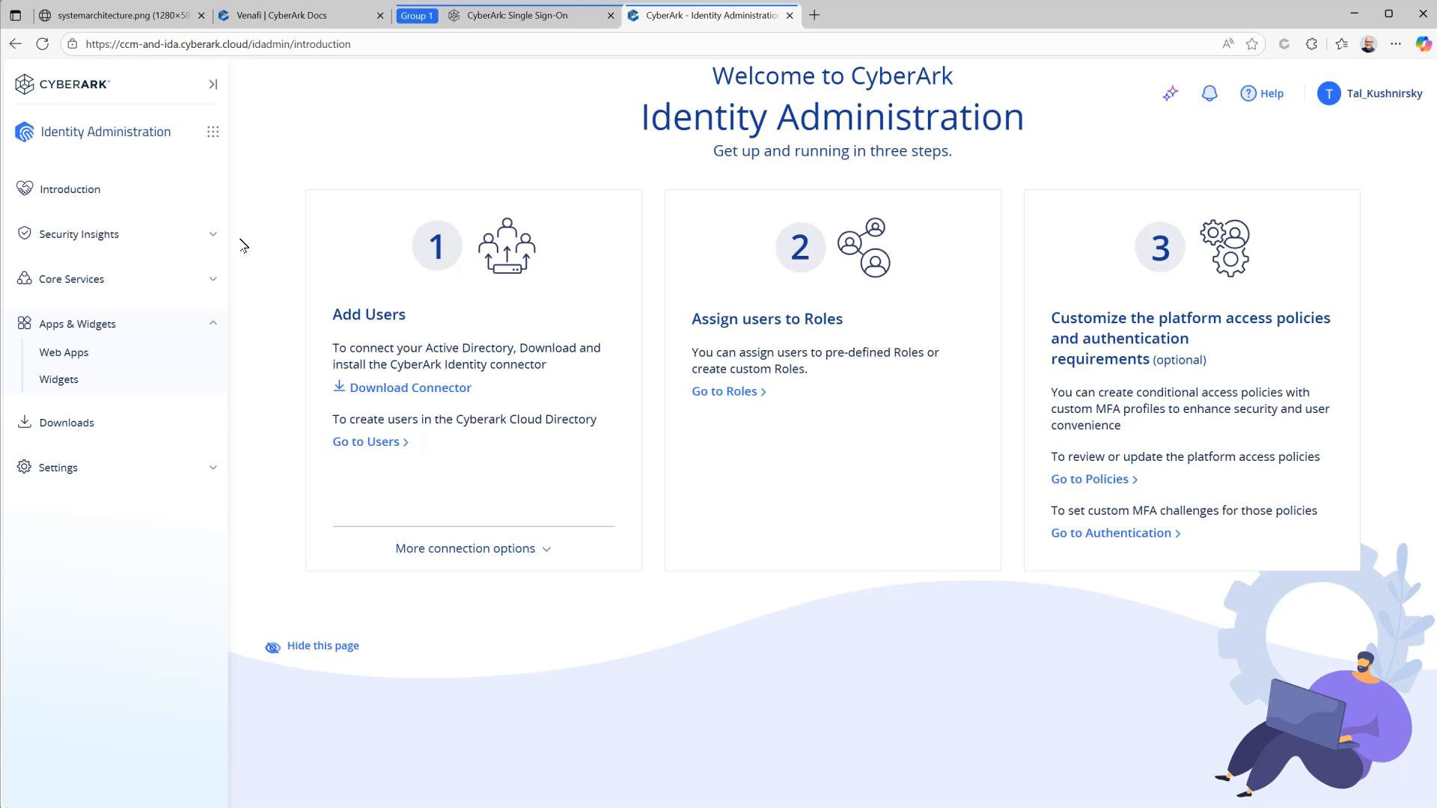
Step: Start a new Cloud Directory user and enter its login name, email address and display name
left_click(142, 286)
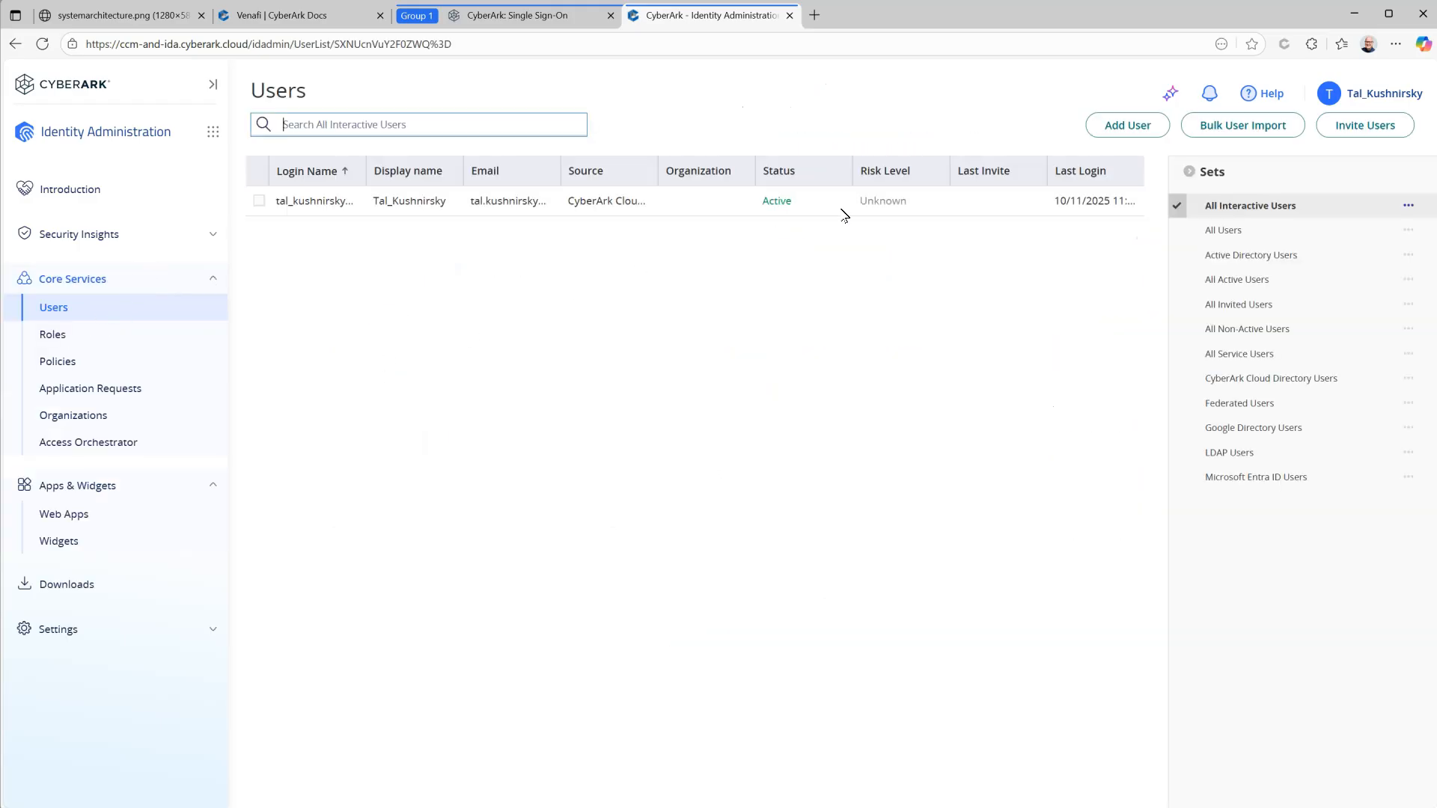
left_click(1127, 126)
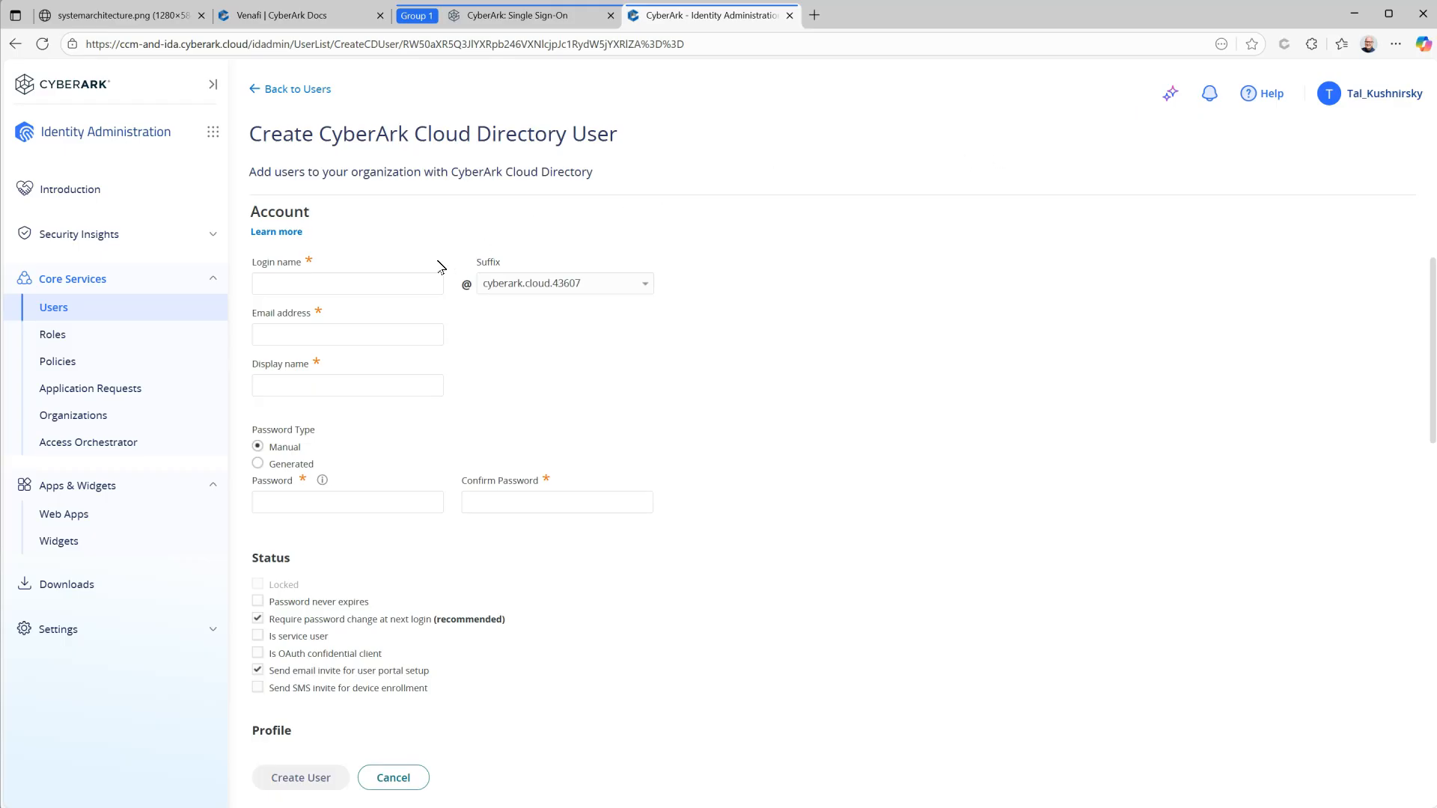
left_click(410, 278)
type("alice")
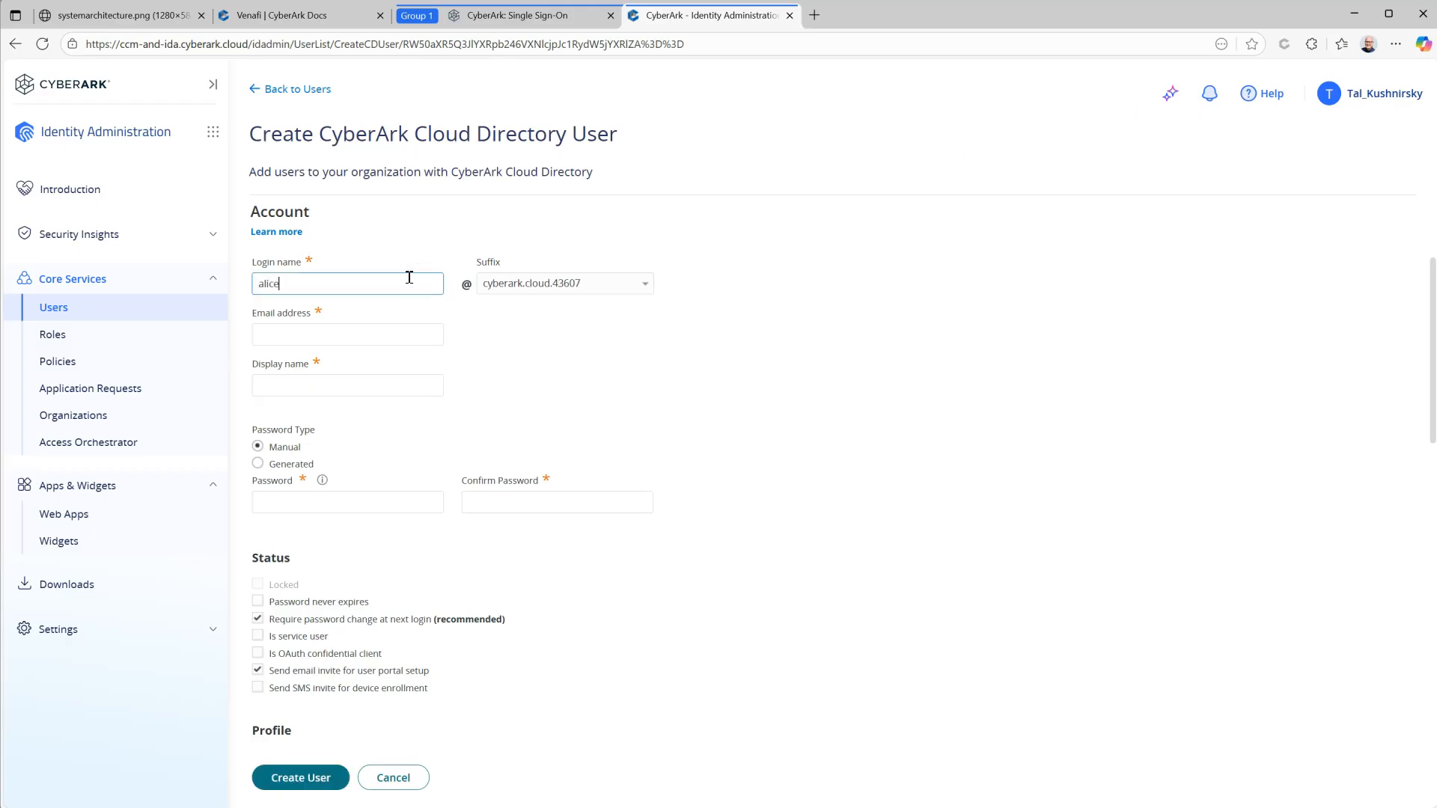
left_click(378, 324)
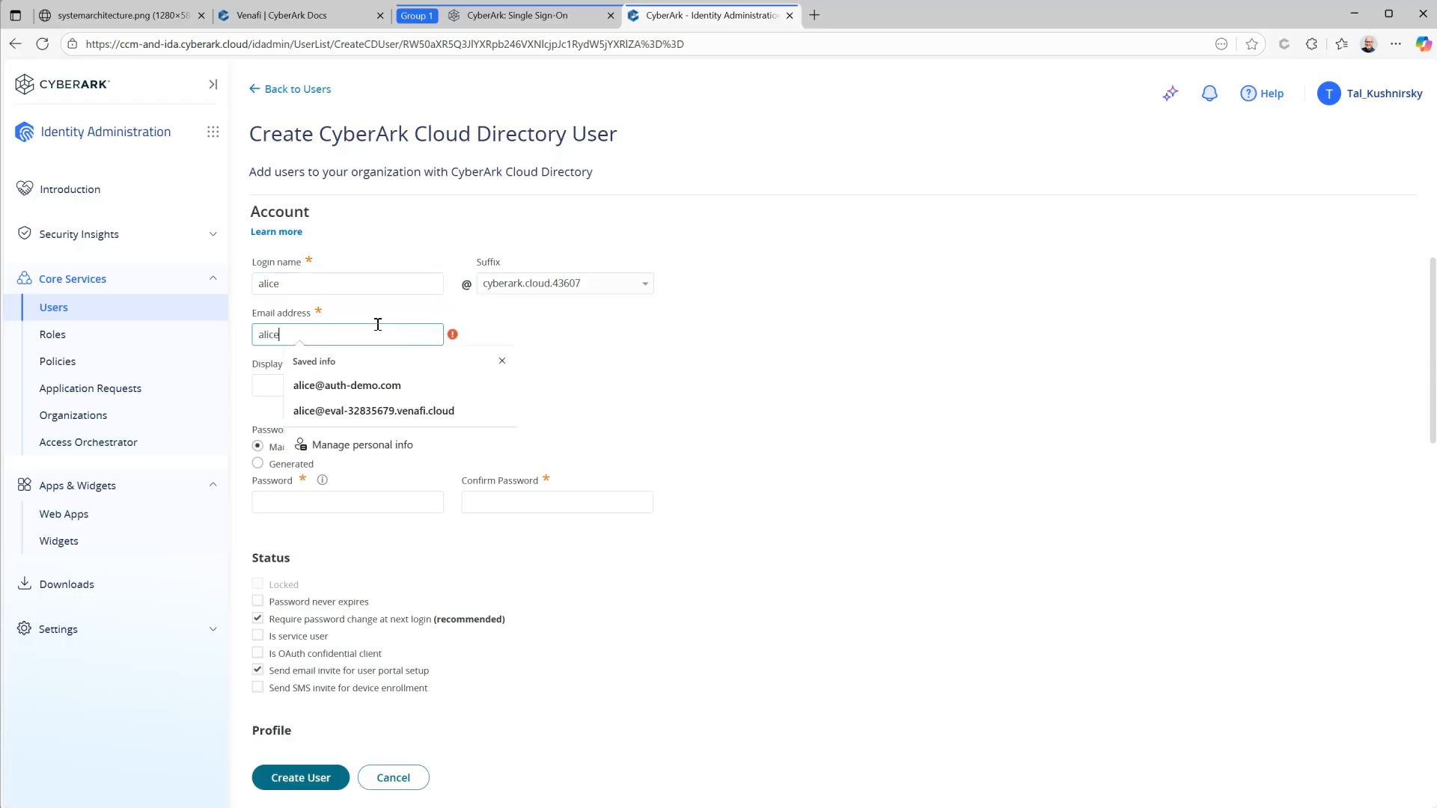
left_click(378, 384)
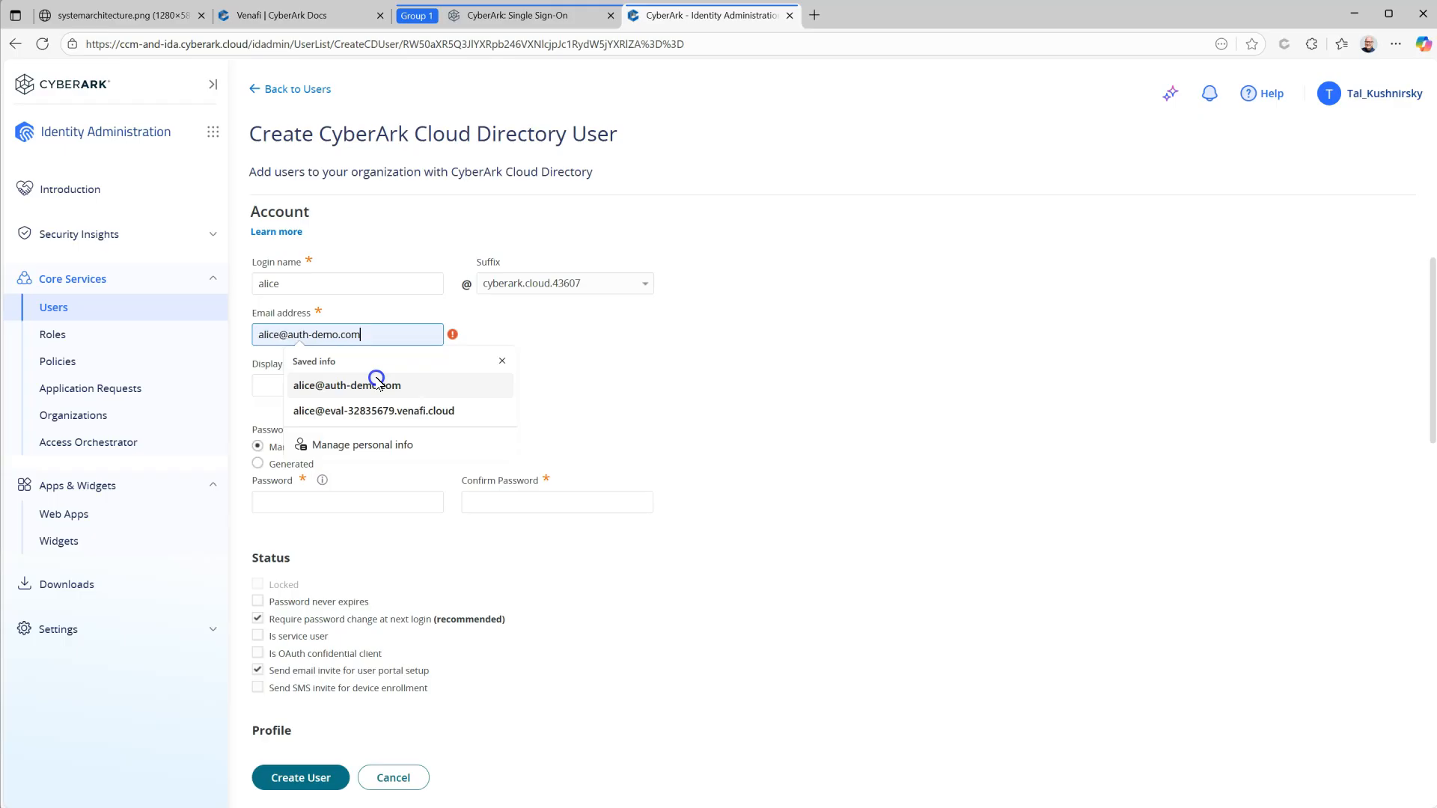
left_click(382, 380)
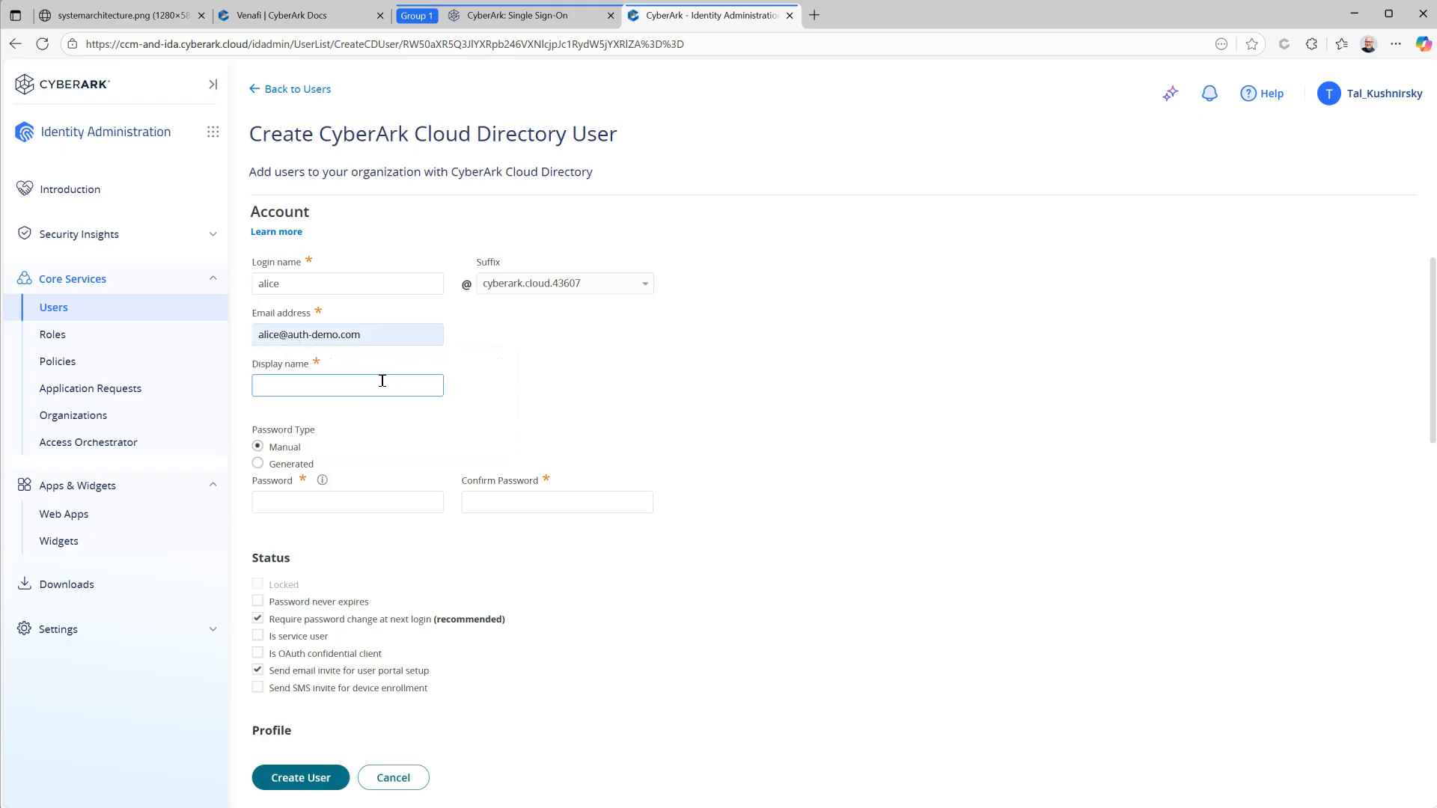
type("Alice")
Step: Set and confirm the password, turn off the password-change requirement, and create the user
left_click(324, 500)
left_click(315, 529)
scroll(890, 474, "down", 1)
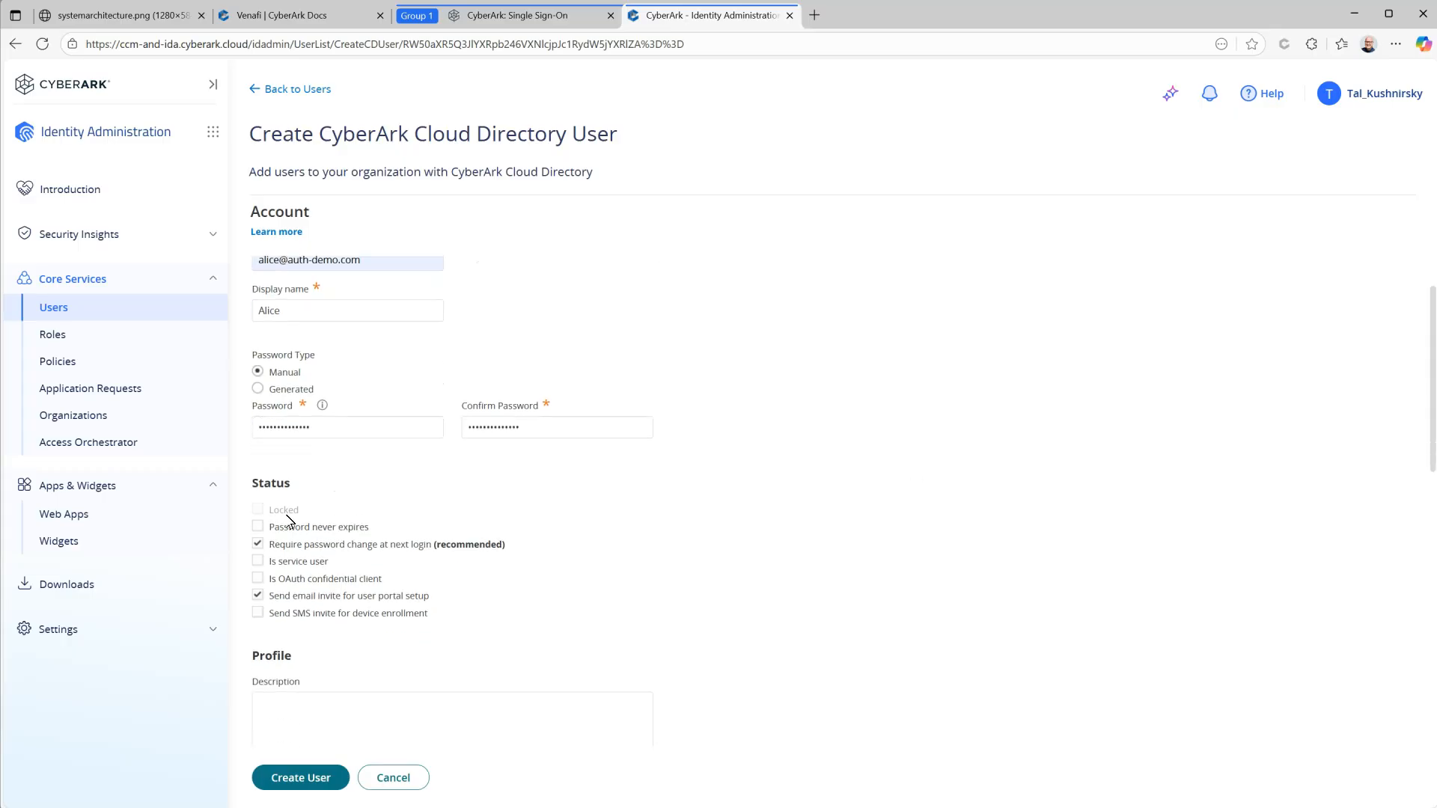
left_click(258, 545)
scroll(683, 555, "down", 3)
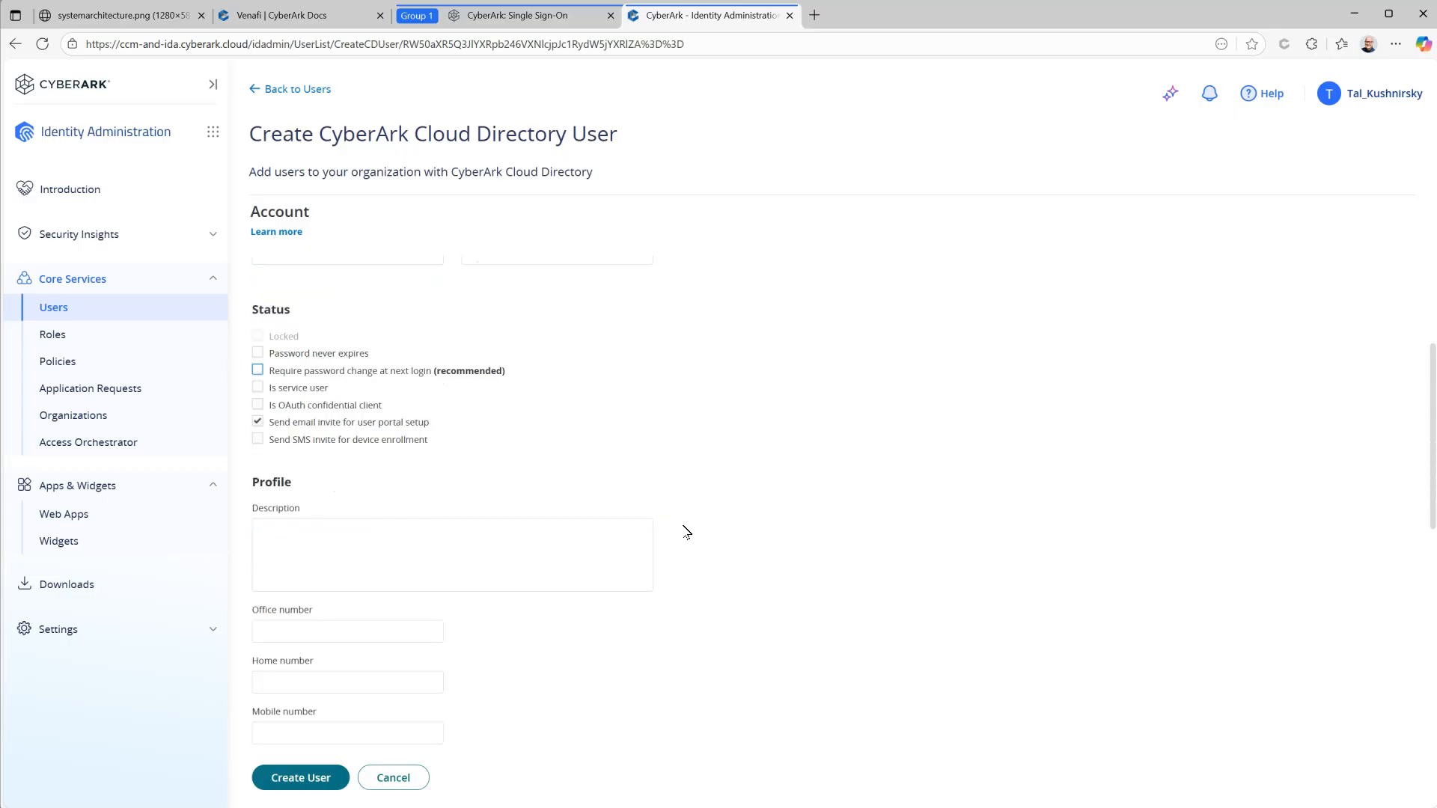
left_click(309, 780)
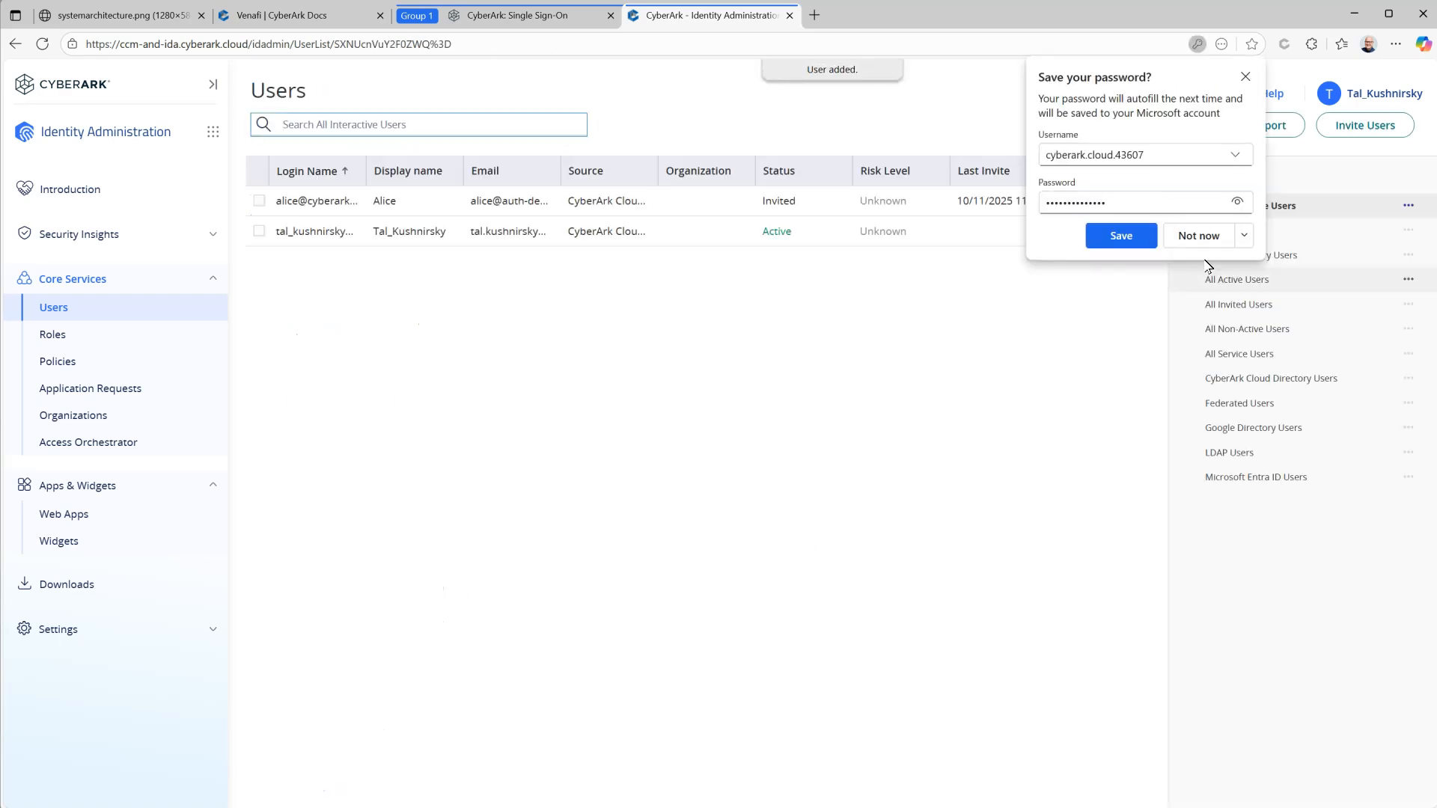
left_click(1201, 235)
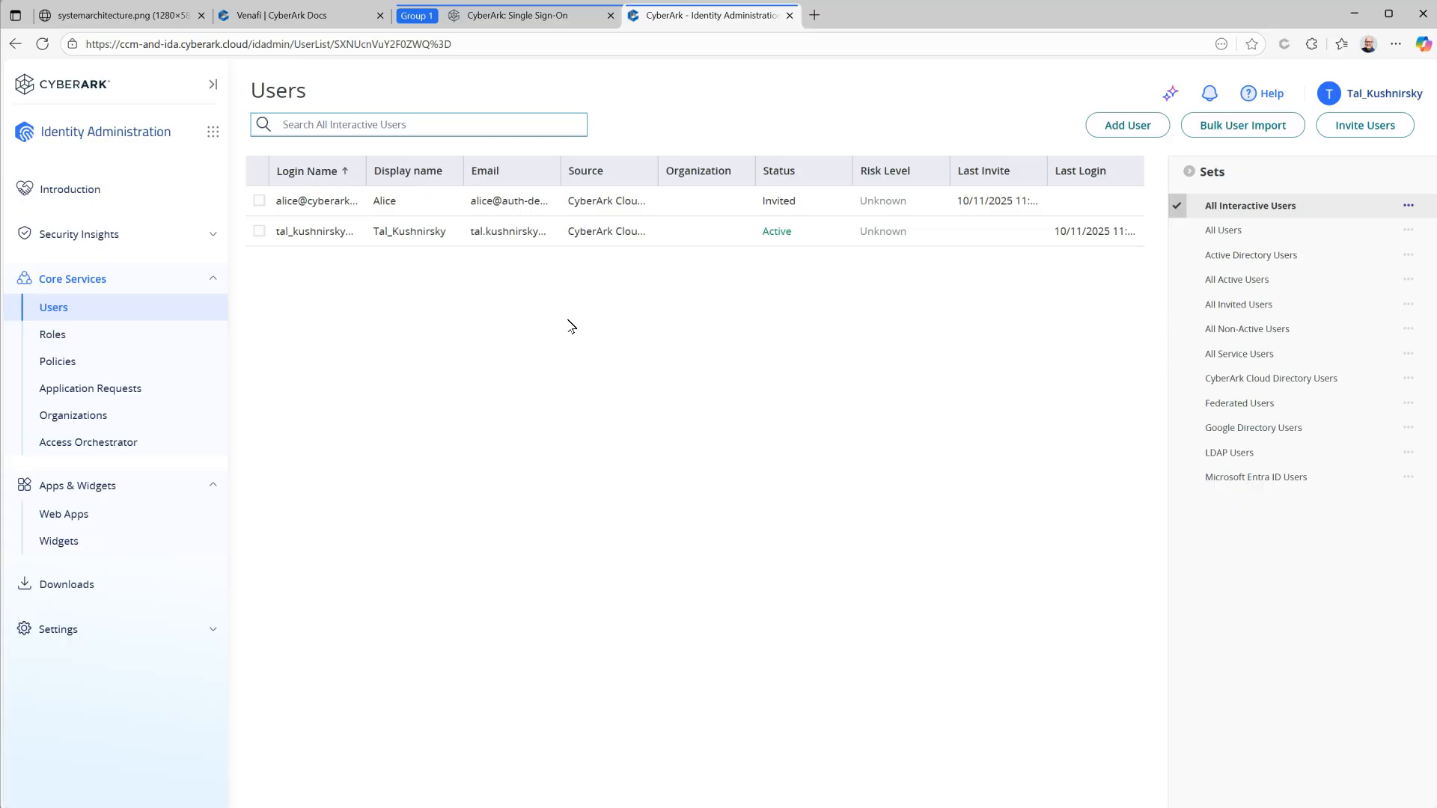
Step: Search the web app catalog for 'vena' and add the Venafi OpenID Connect + Provisioning app
left_click(75, 516)
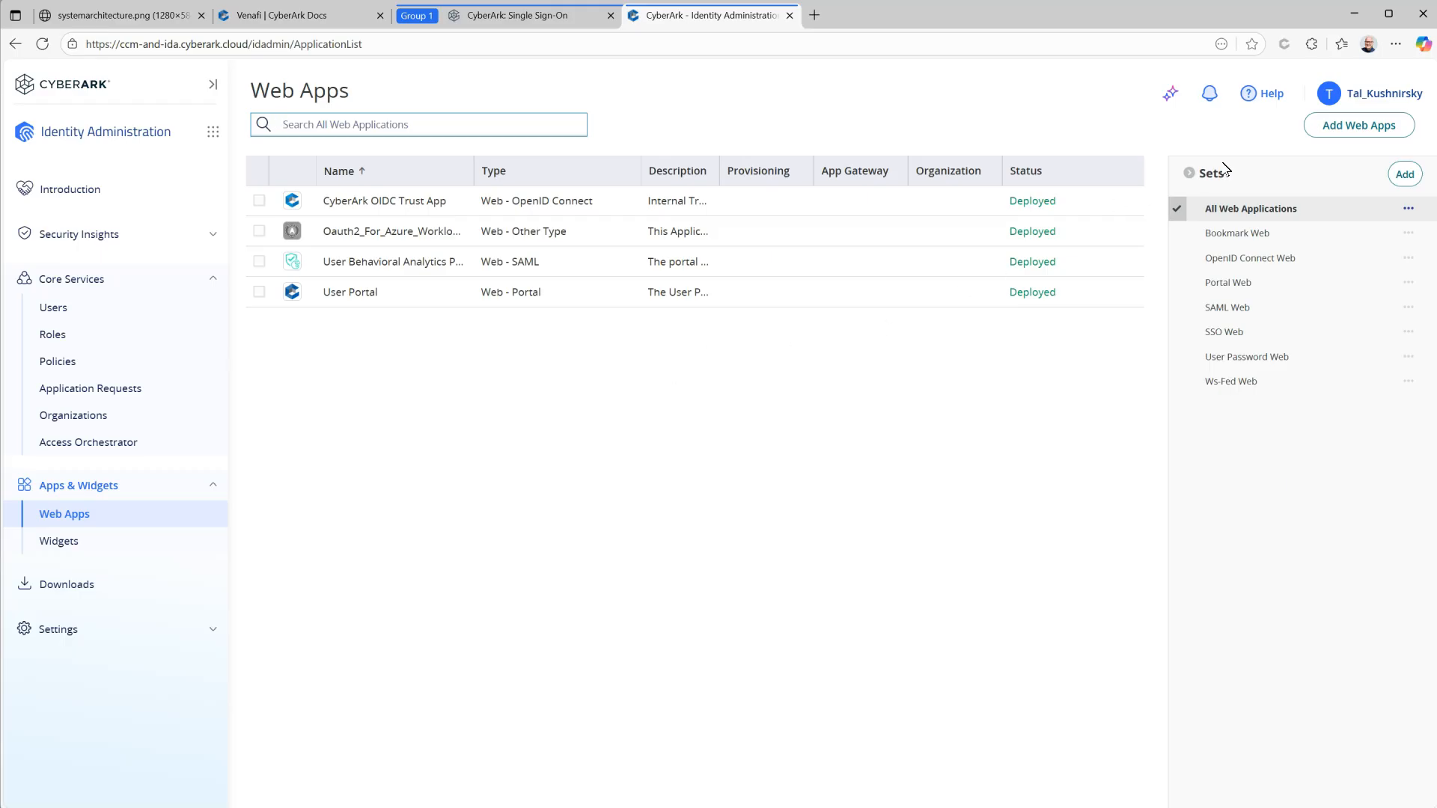
left_click(1350, 125)
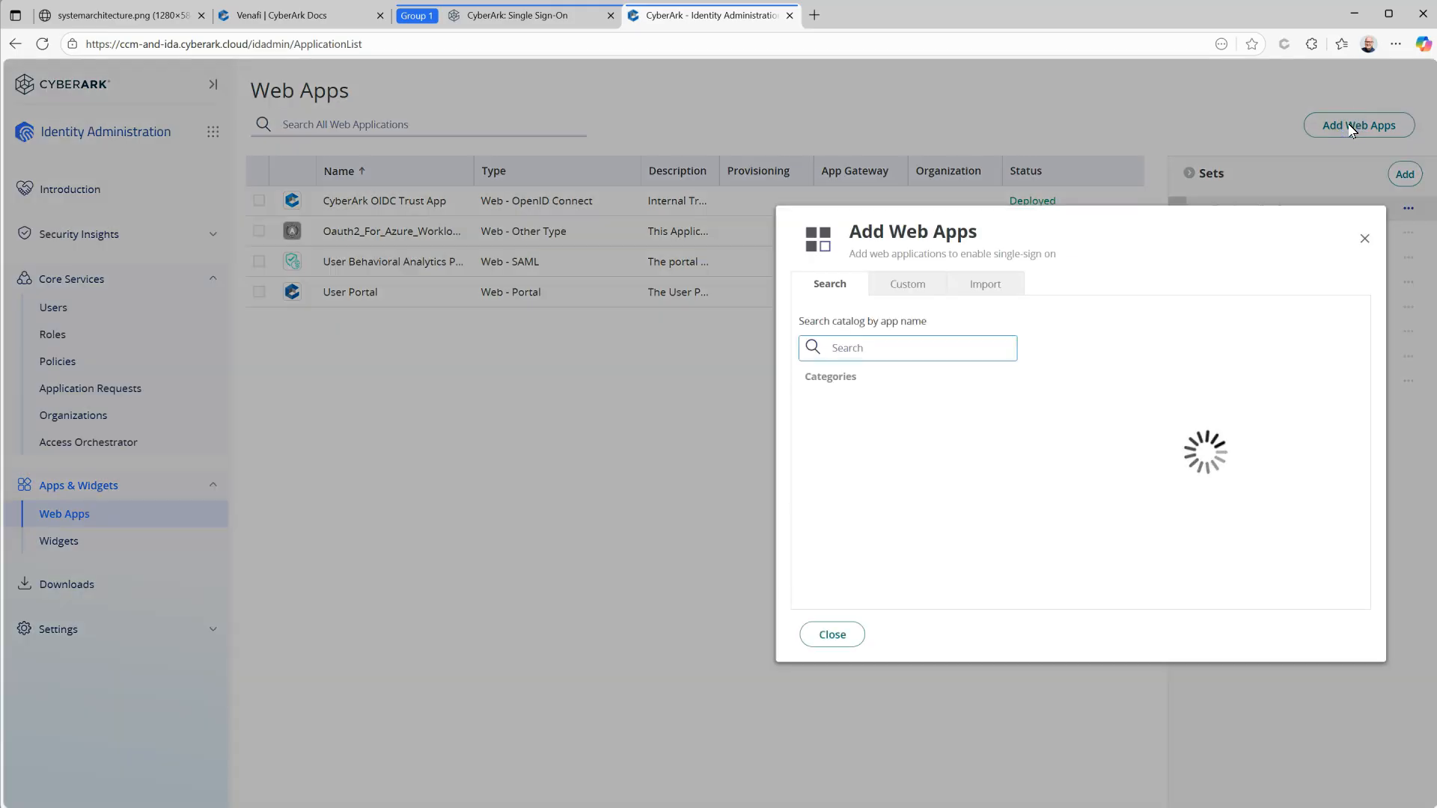
type("venaf")
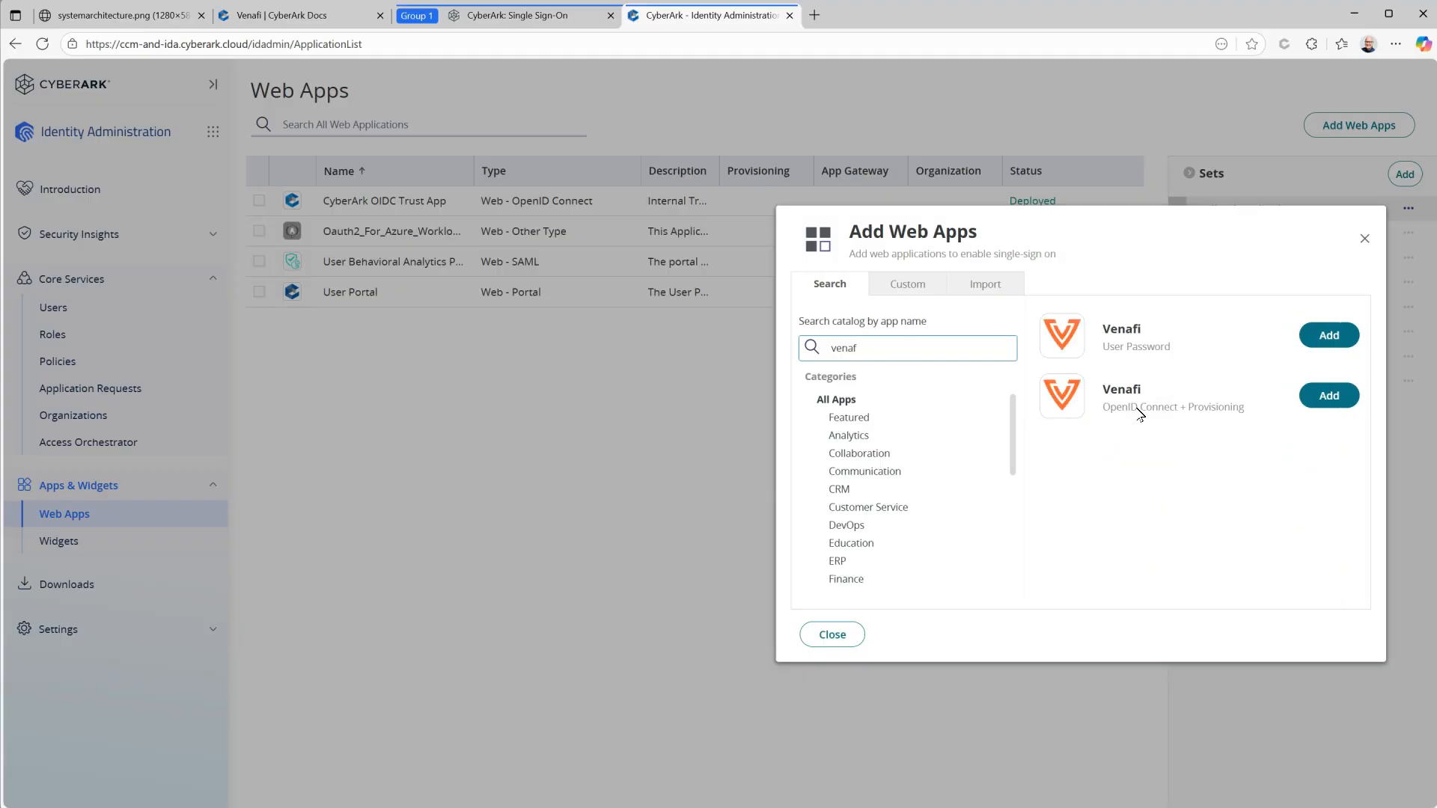
left_click(1315, 400)
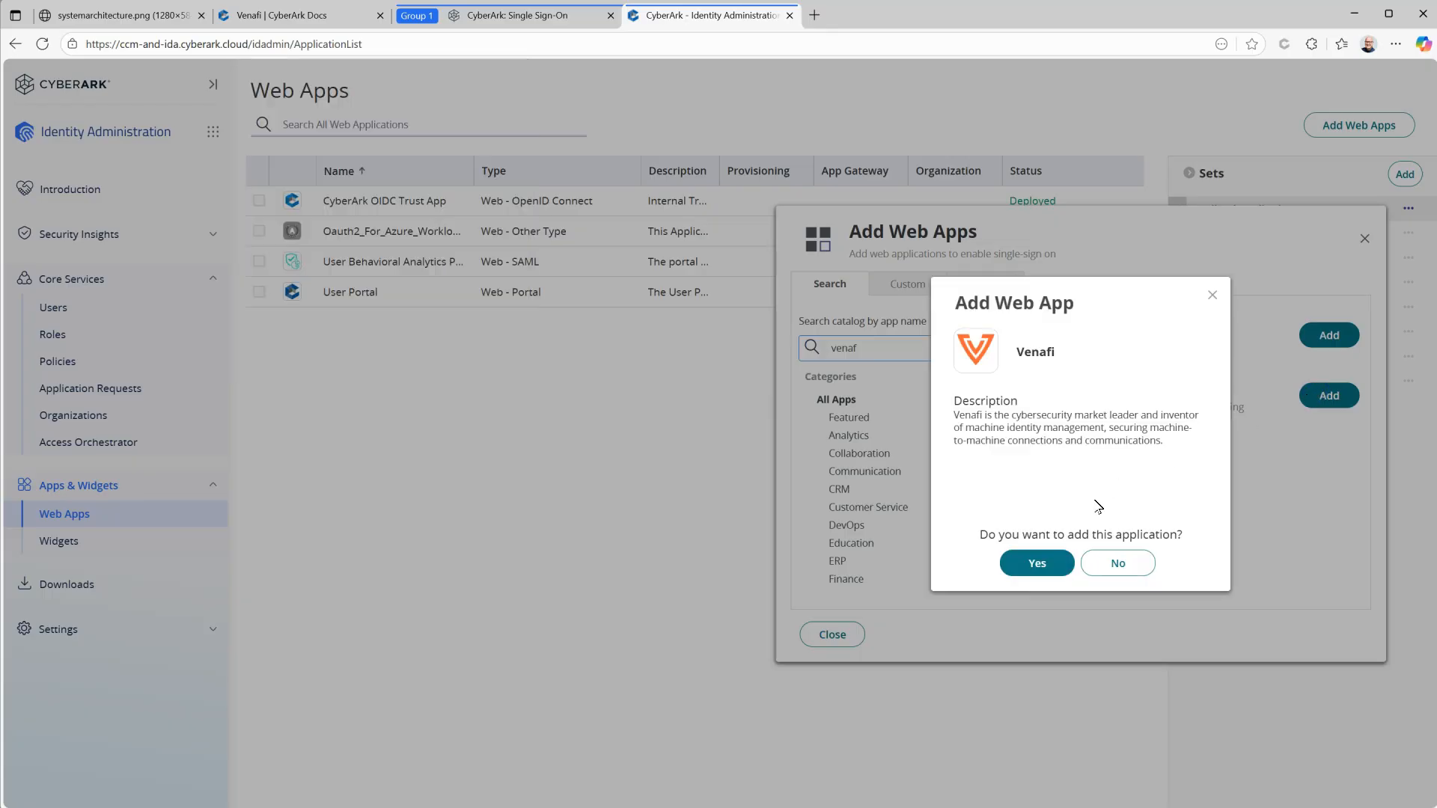
left_click(1039, 564)
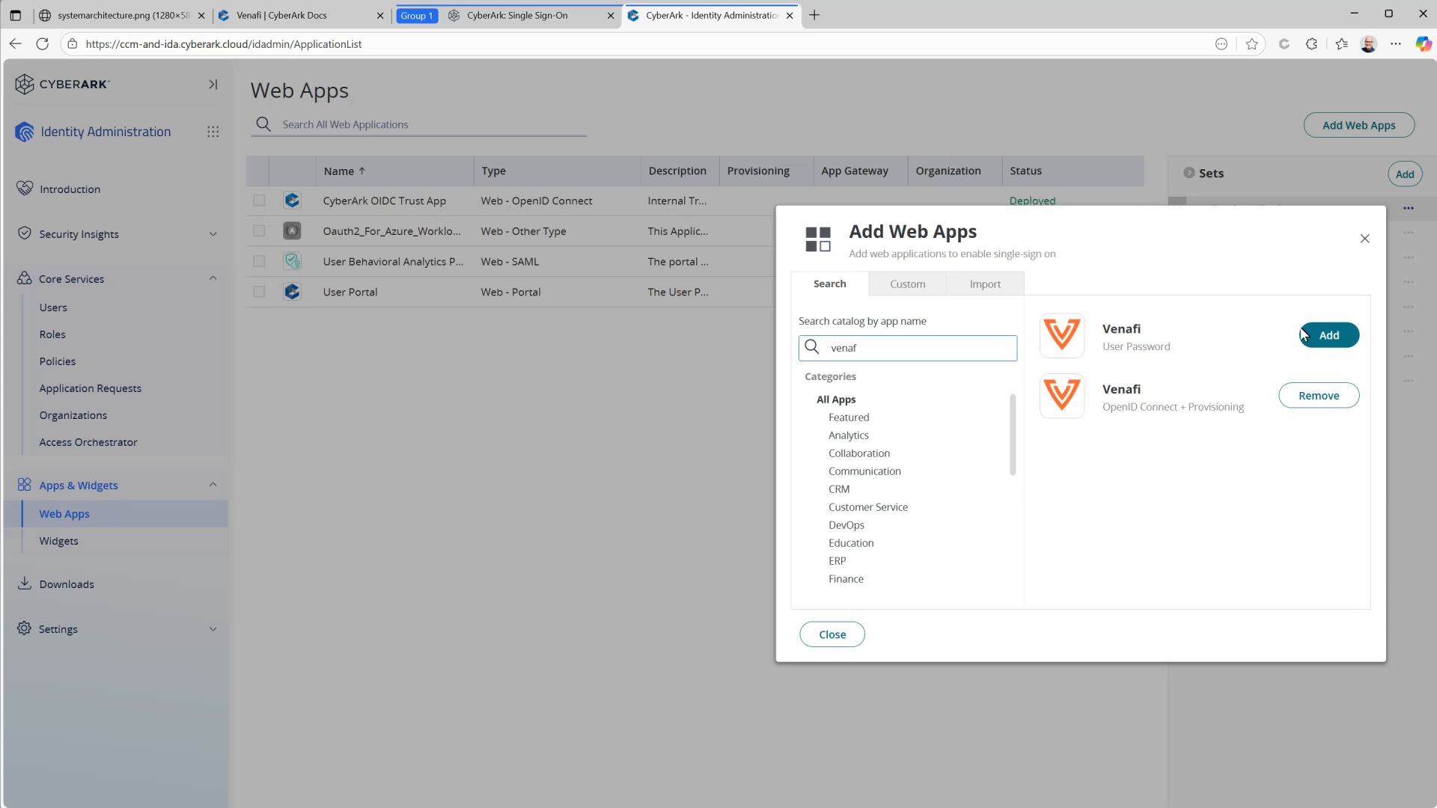
left_click(843, 635)
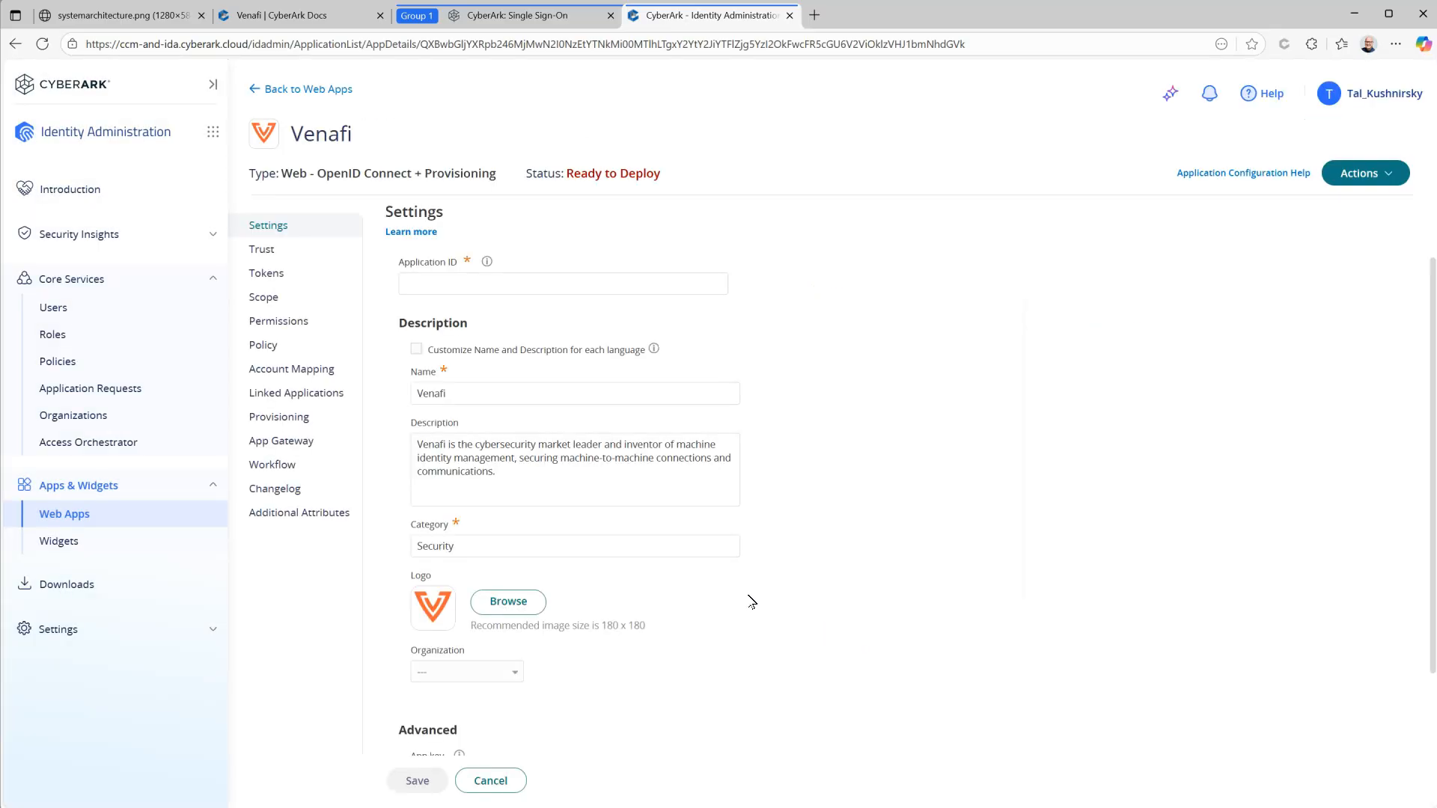
Step: Set the Venafi app's Application ID to 'Venafi', save, and open its Trust page
left_click(579, 282)
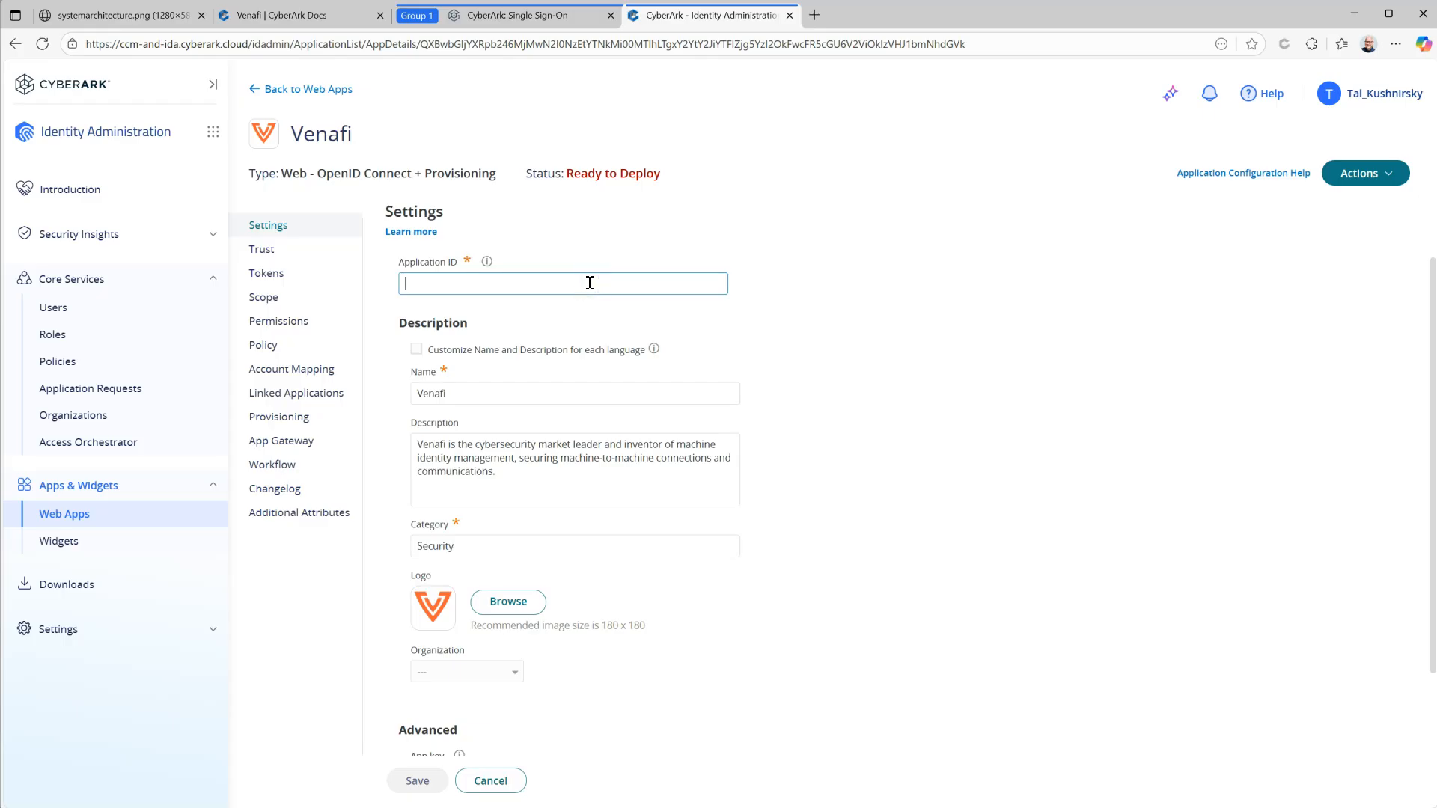
type("Venafi")
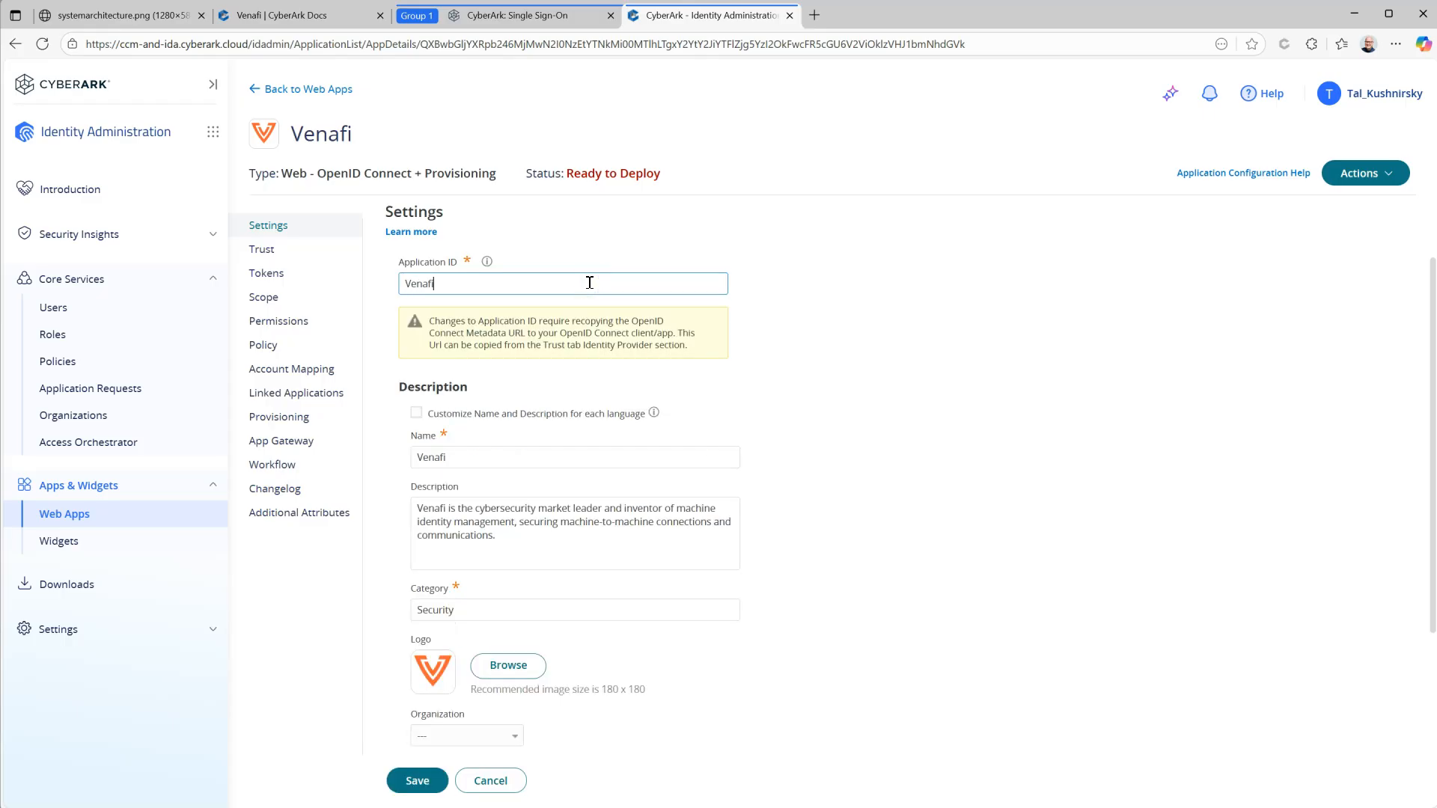
scroll(842, 387, "down", 2)
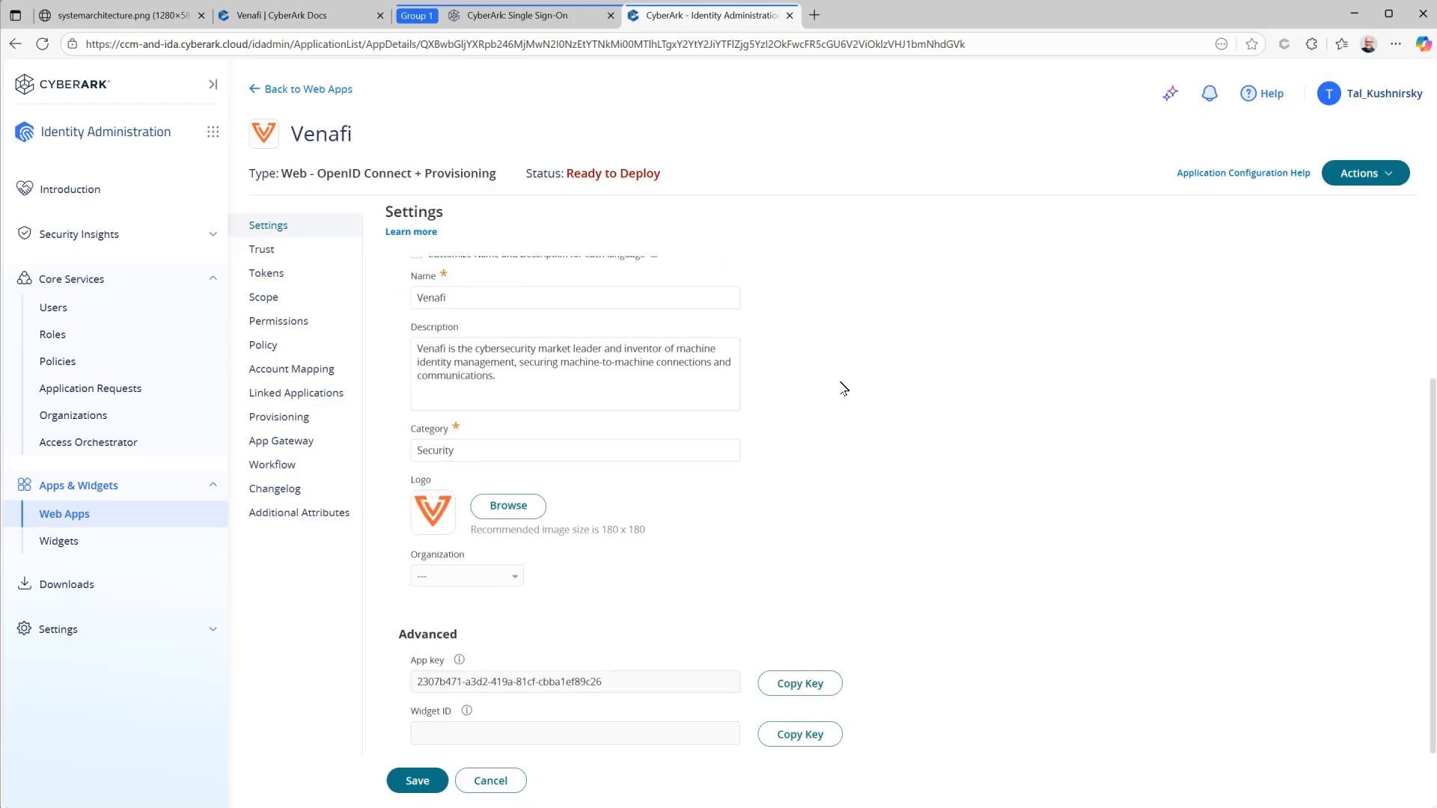
left_click(415, 780)
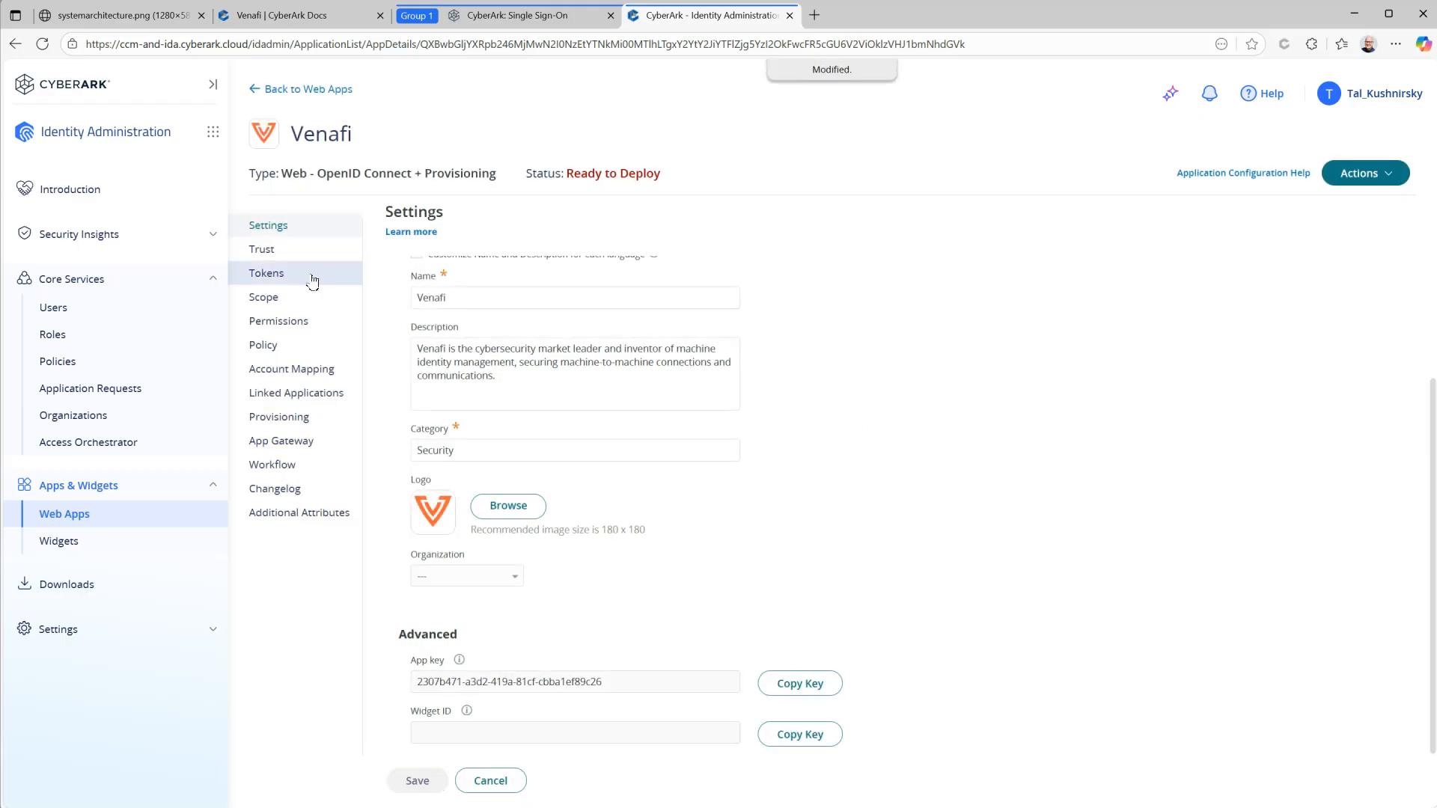
left_click(269, 250)
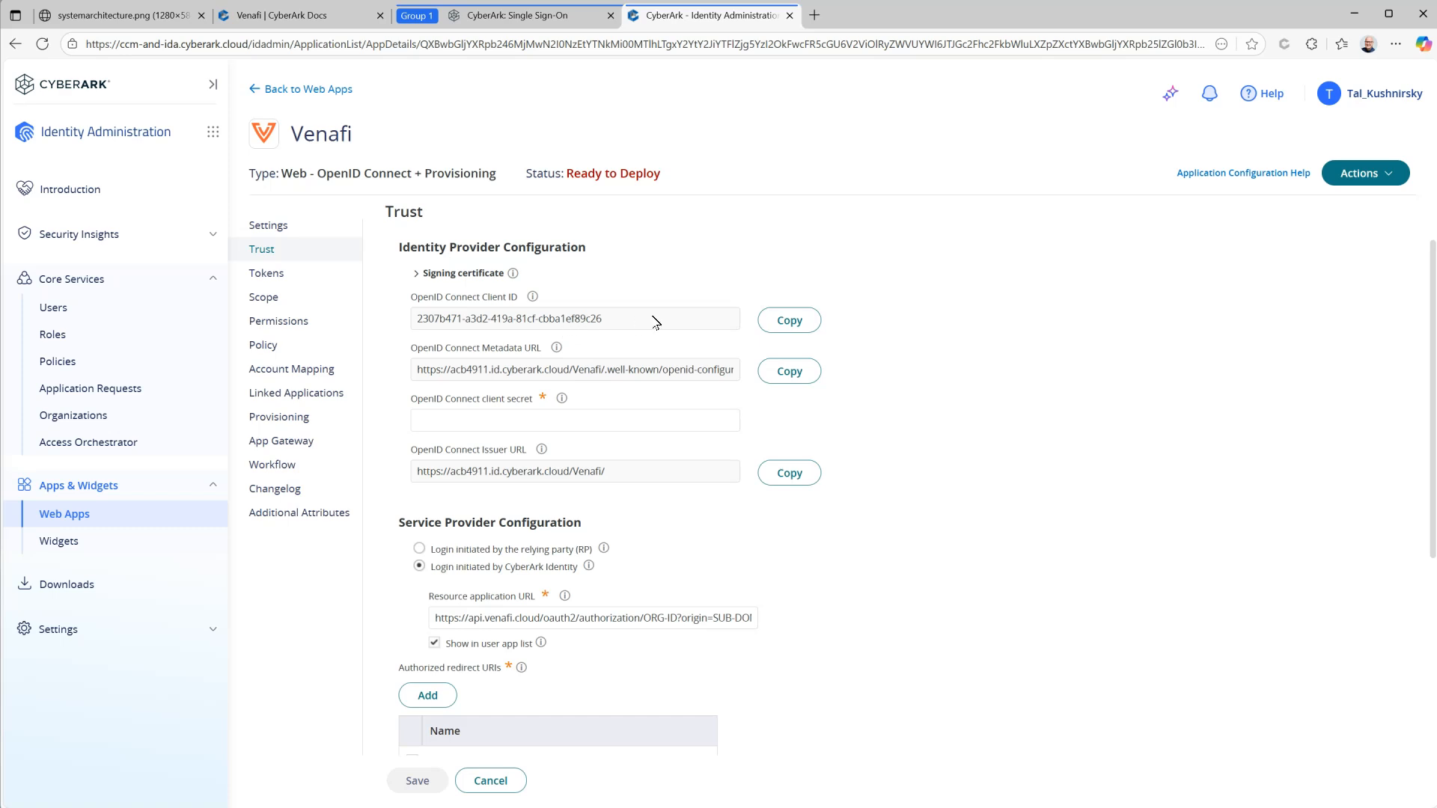
Step: Copy the Venafi app's OpenID Connect client ID into Certificate Manager's Client ID field
left_click(796, 321)
left_click(547, 16)
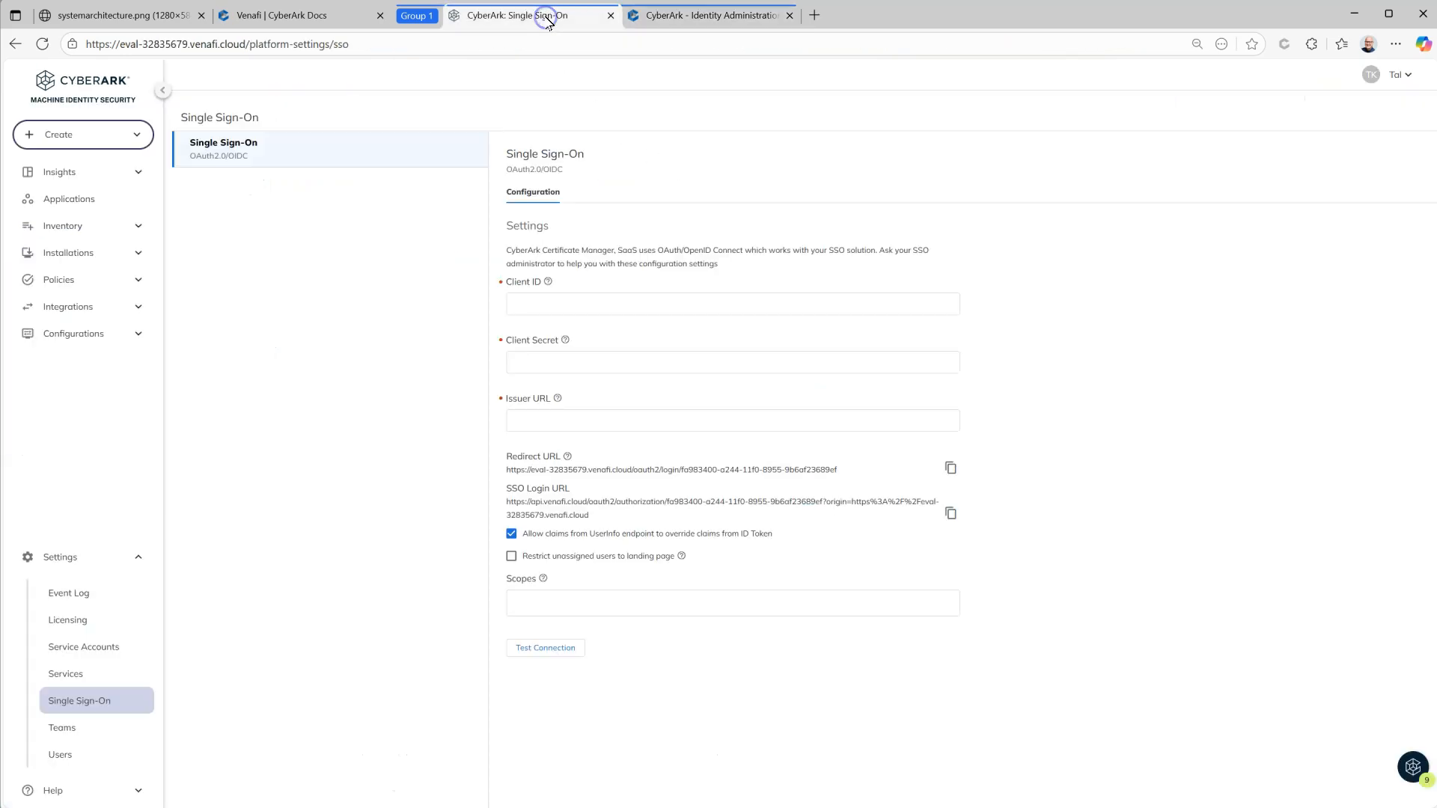
left_click(541, 301)
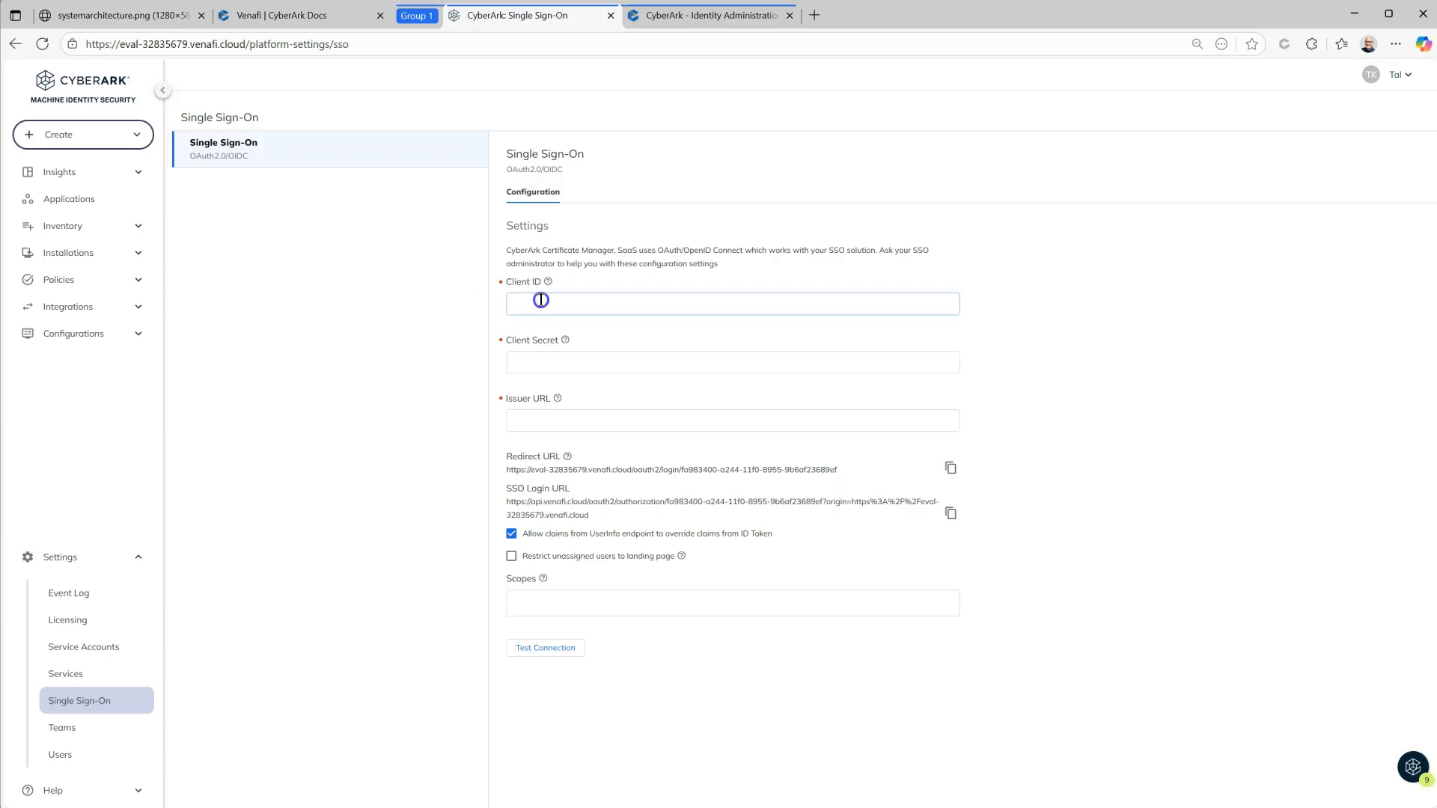
key("ctrl+v")
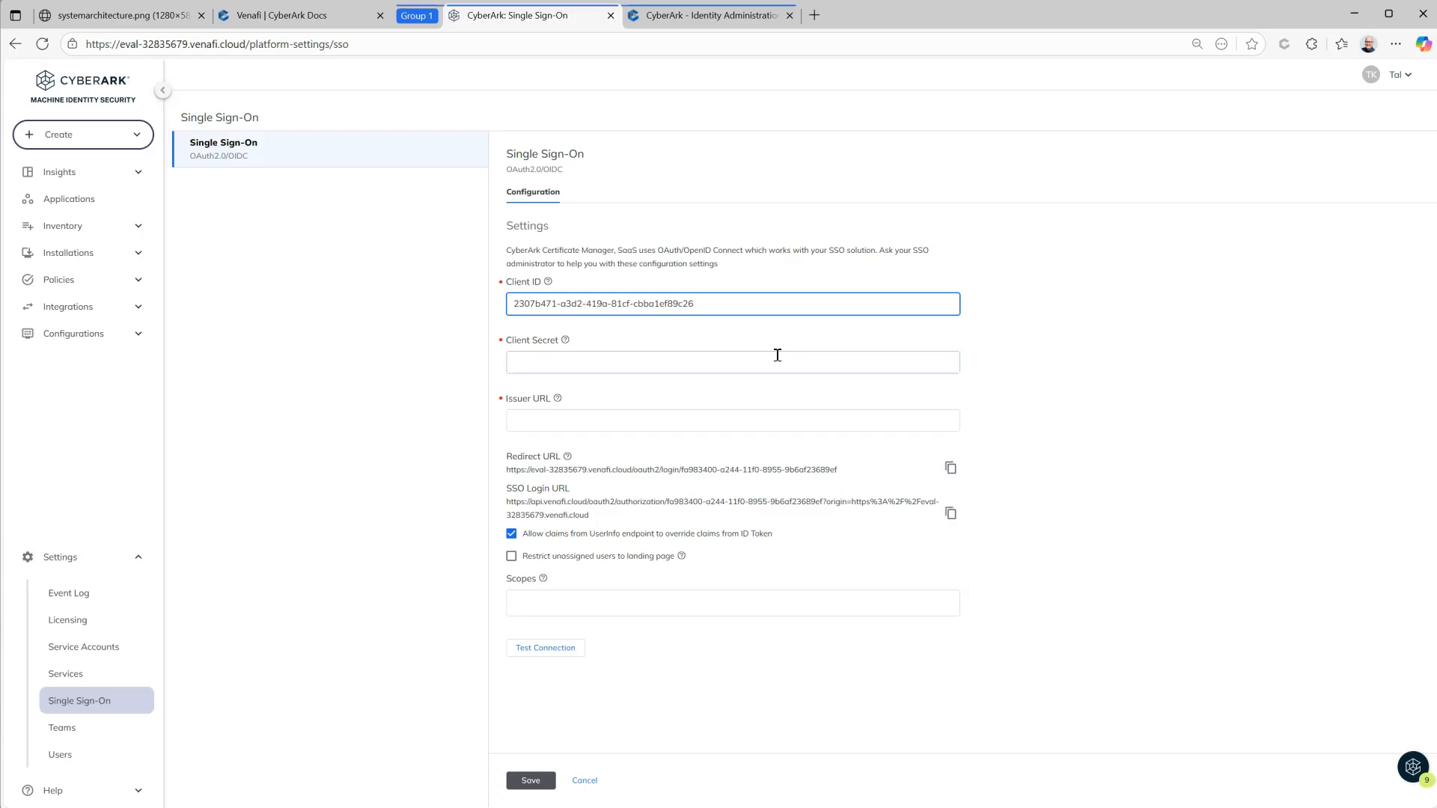
Step: Paste the client secret into the Trust page and fill Certificate Manager's Client Secret field
left_click(704, 16)
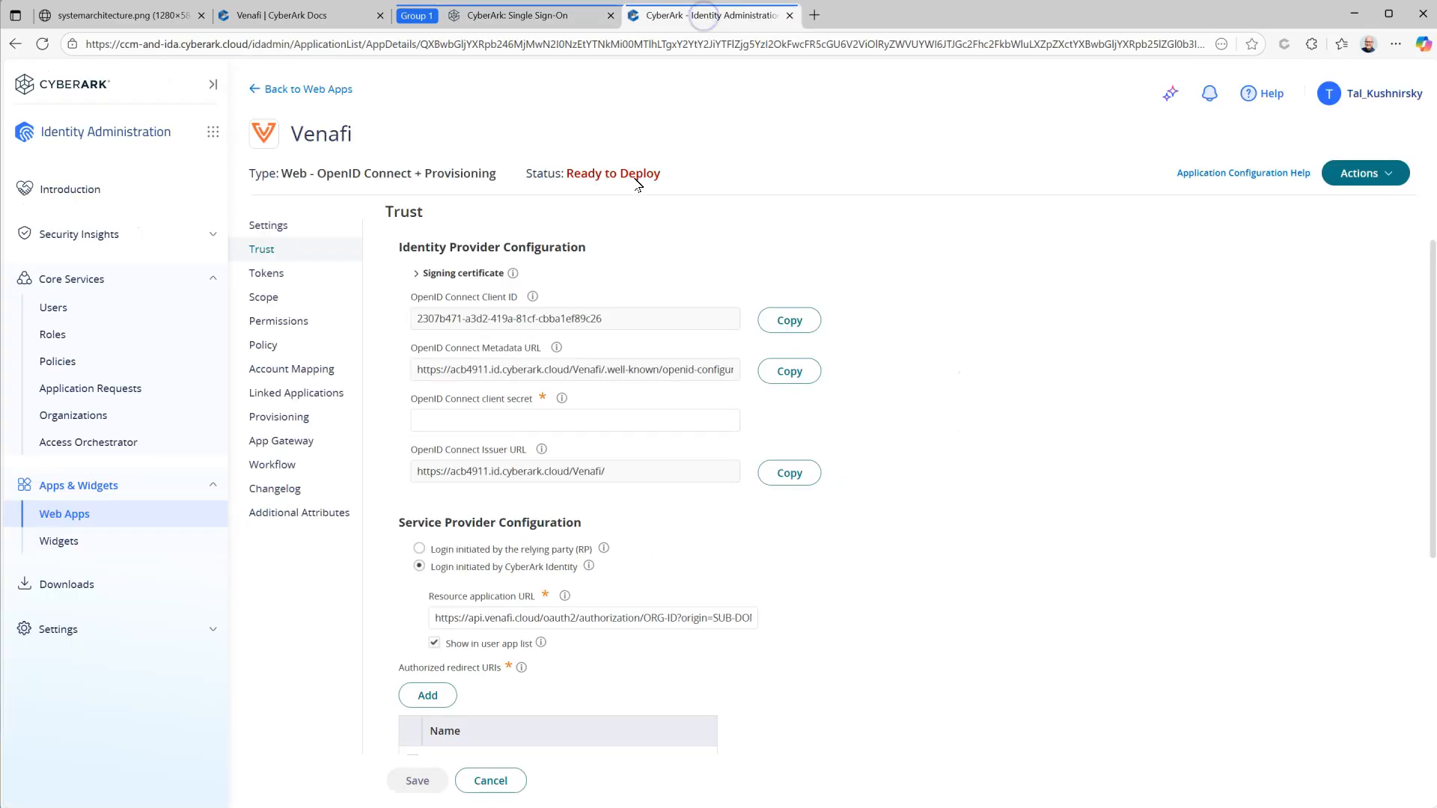
left_click(501, 418)
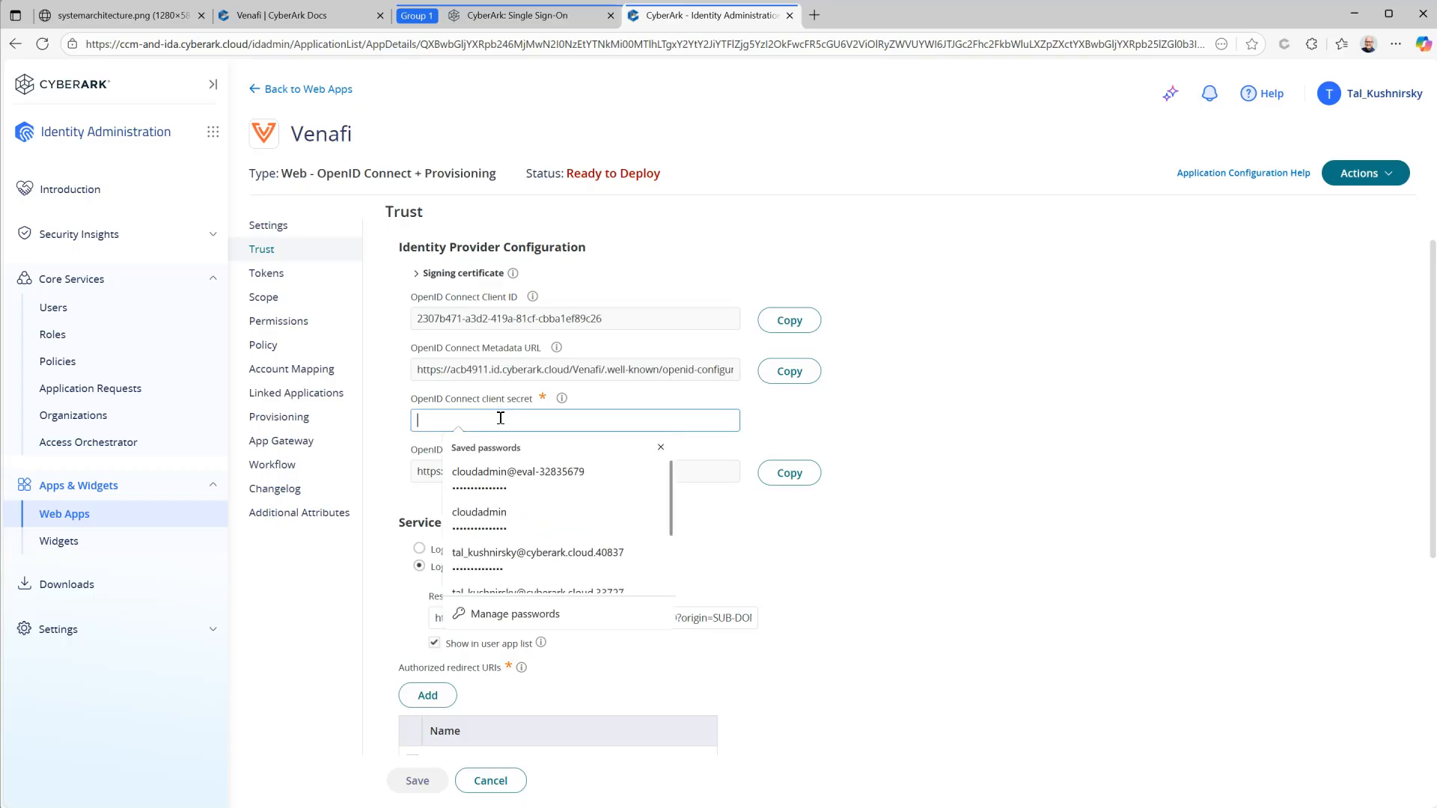
key("ctrl+v")
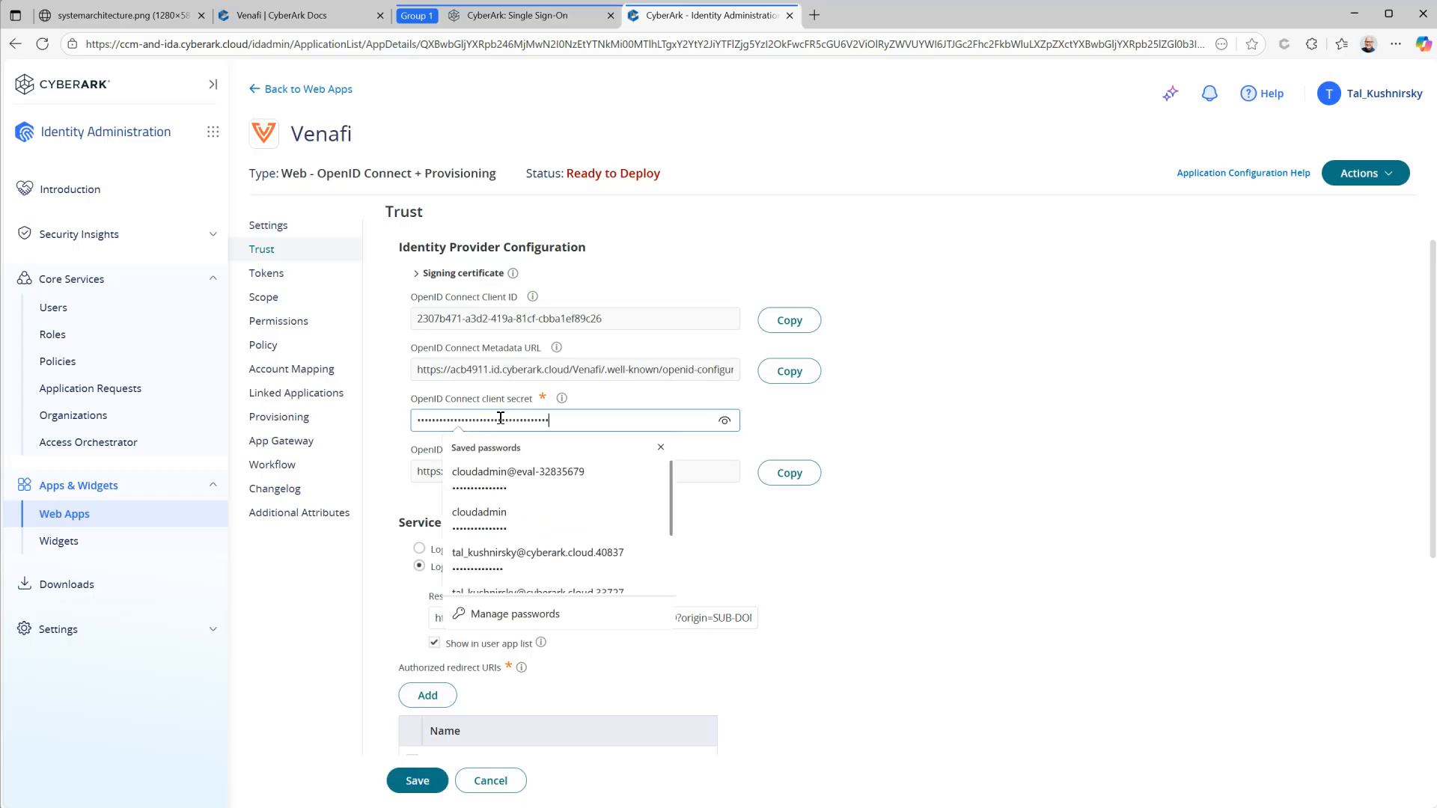
left_click(536, 16)
left_click(547, 366)
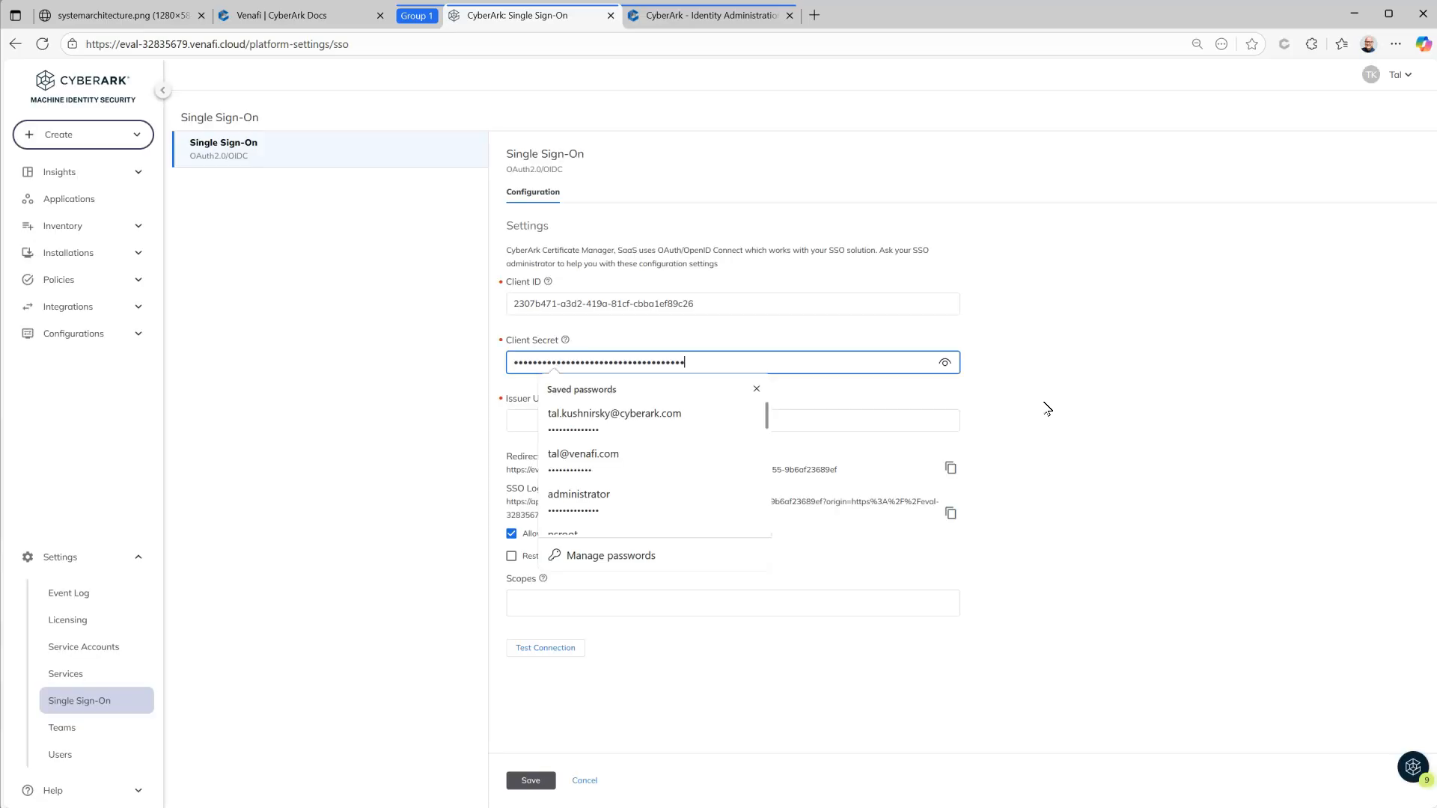
left_click(1106, 388)
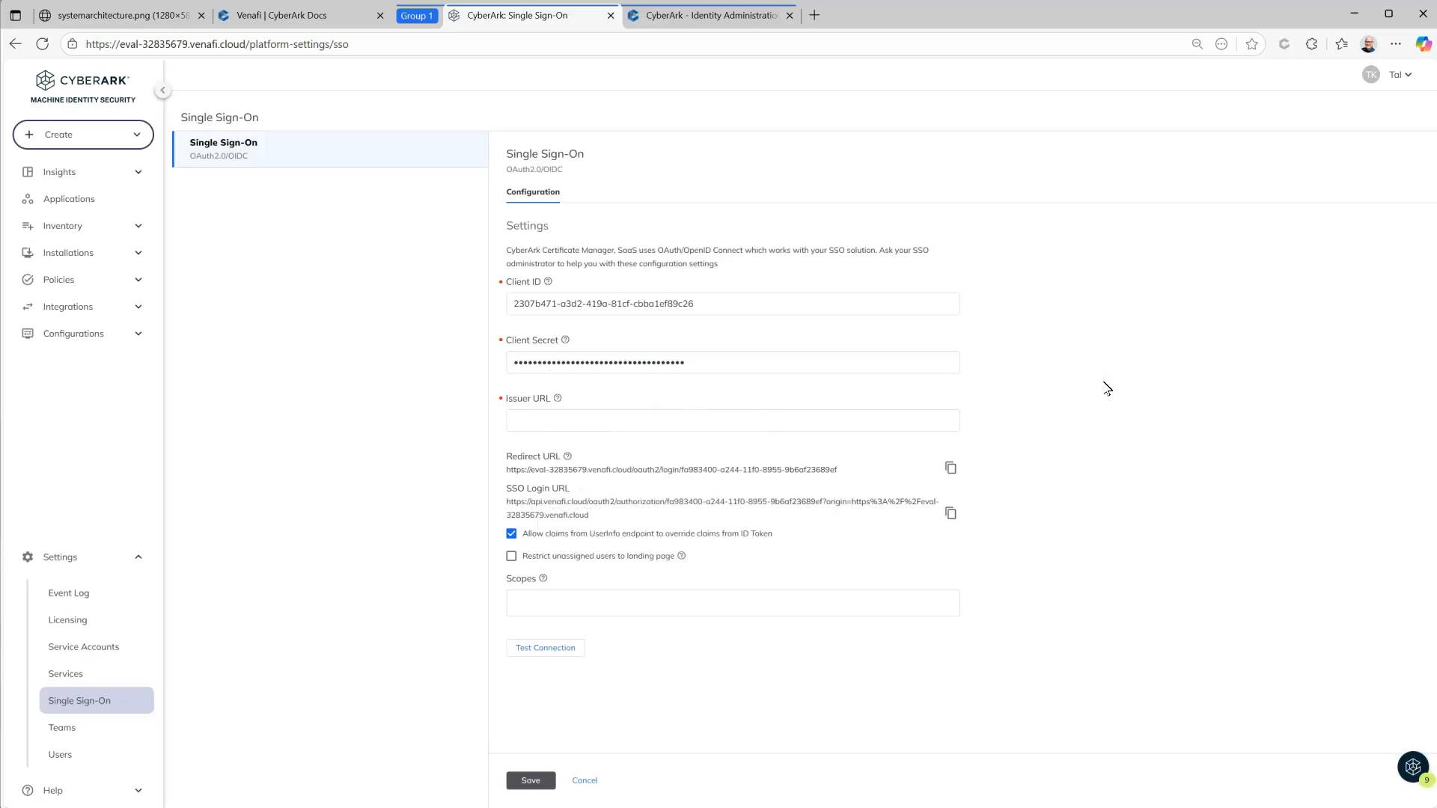
left_click(722, 17)
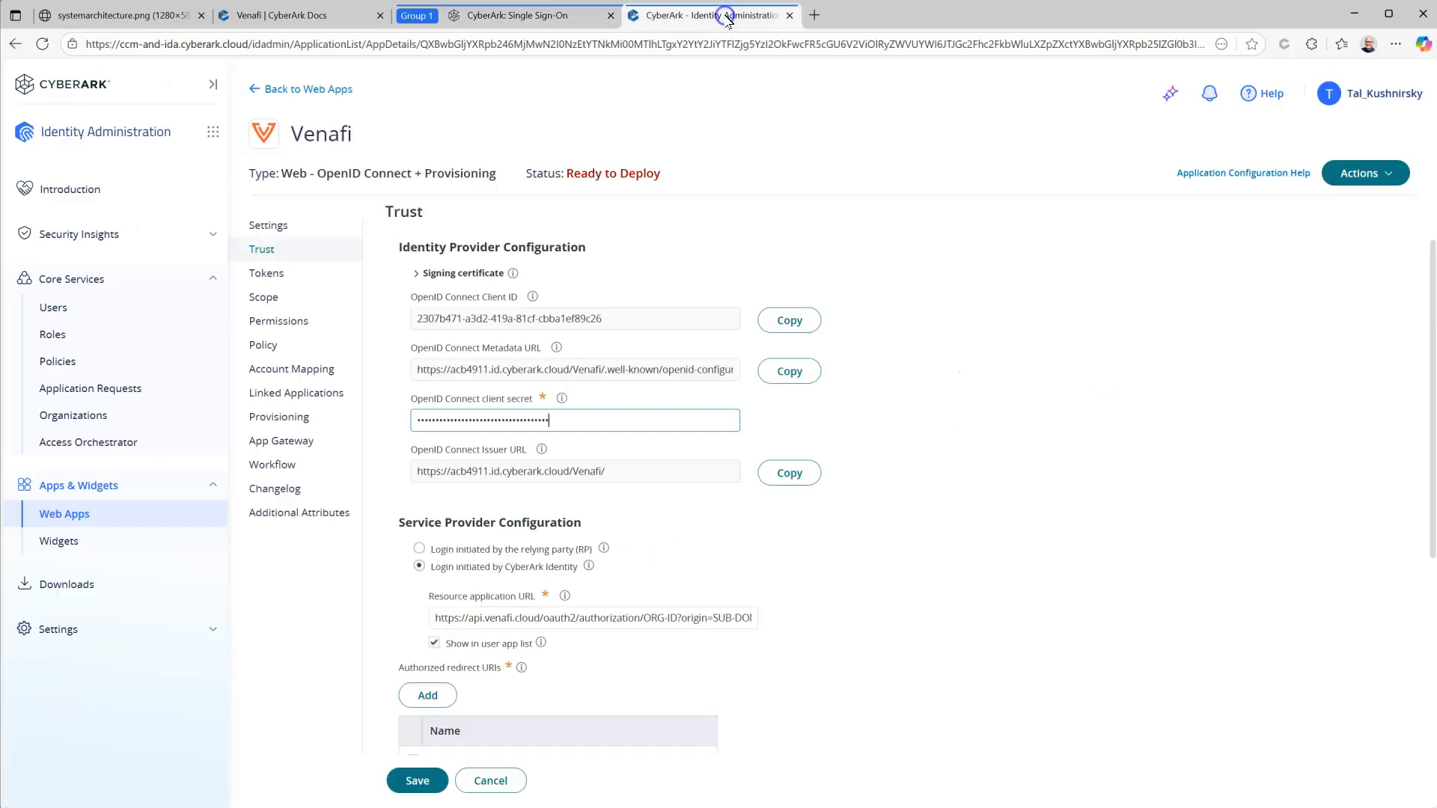
left_click(790, 473)
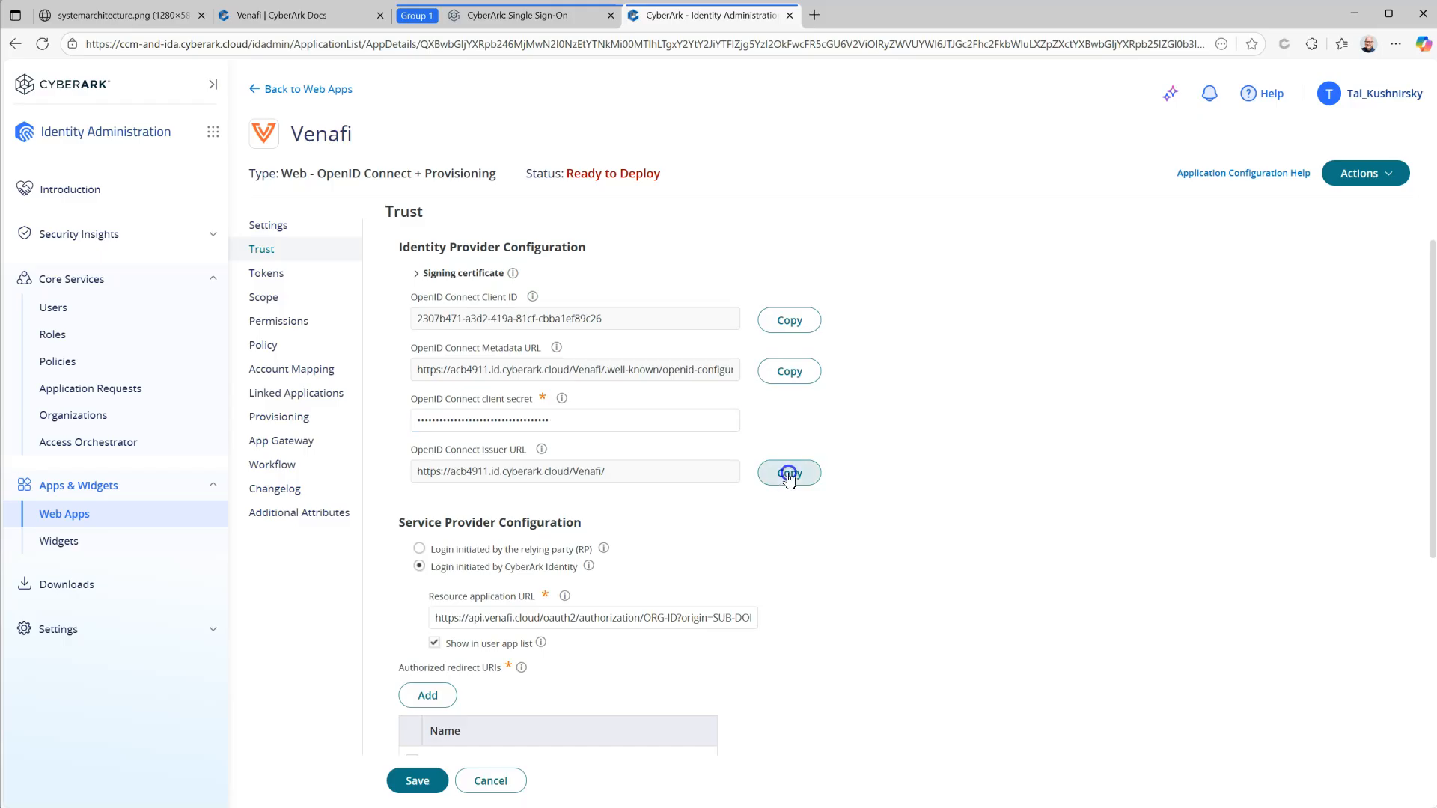
left_click(530, 16)
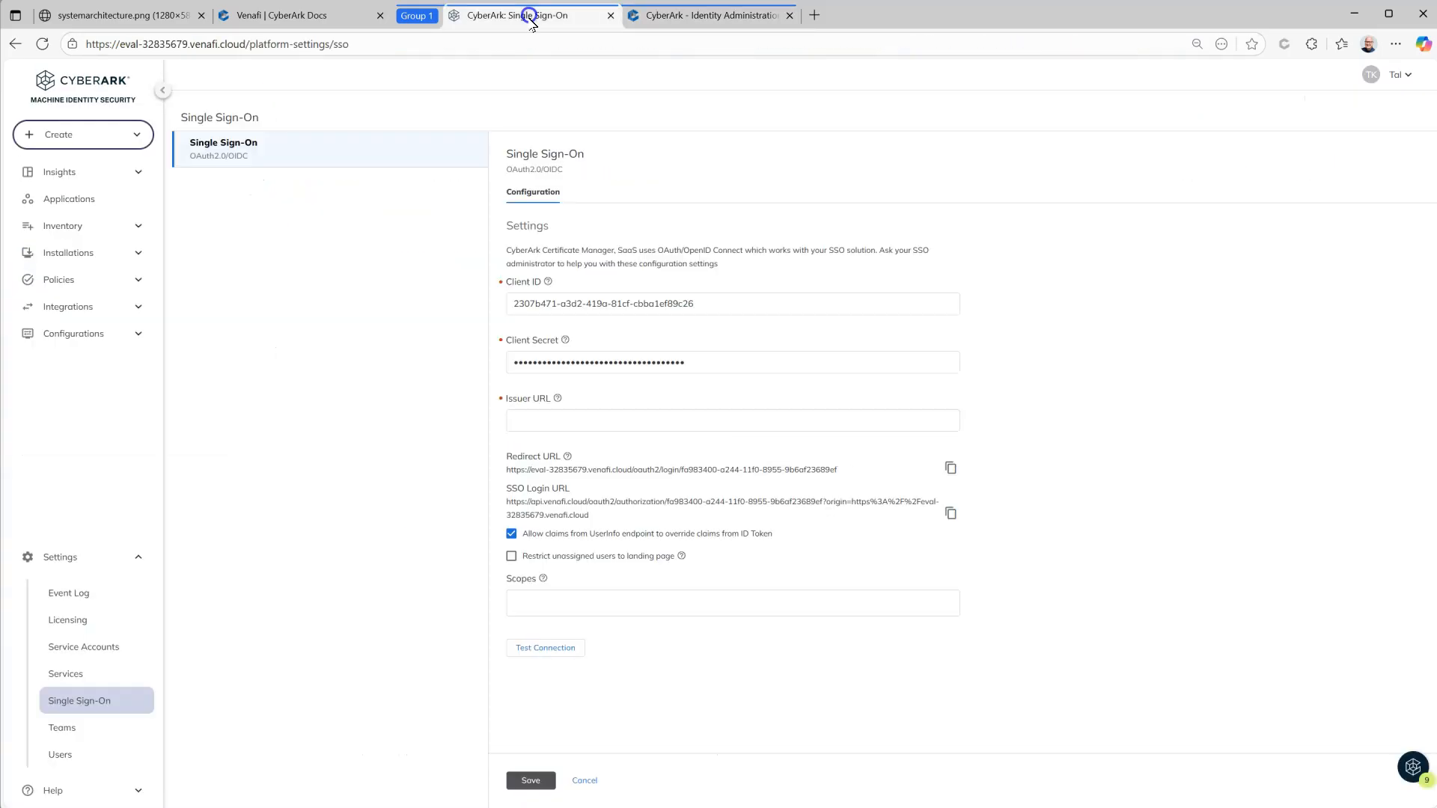
left_click(595, 417)
key("ctrl+v")
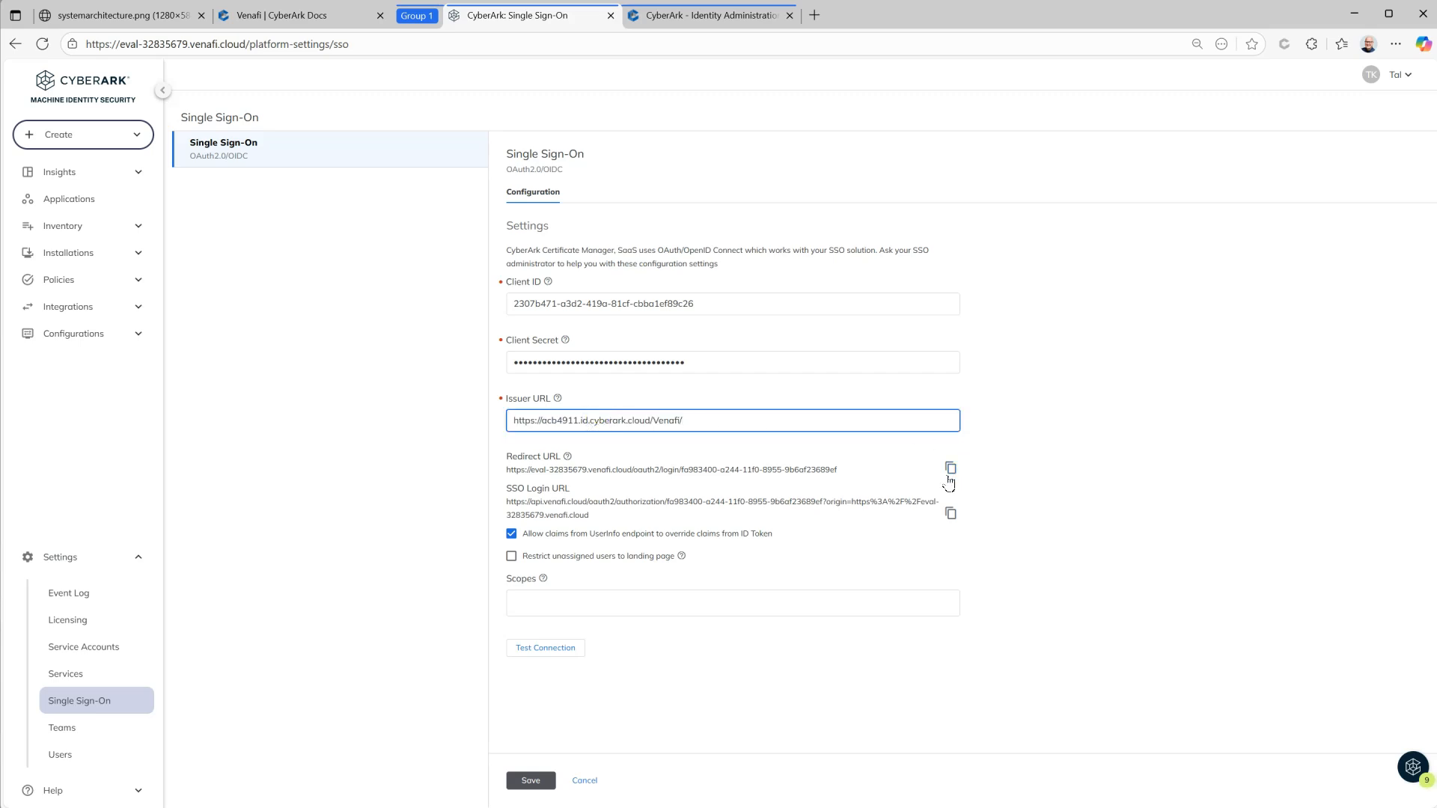
left_click(951, 468)
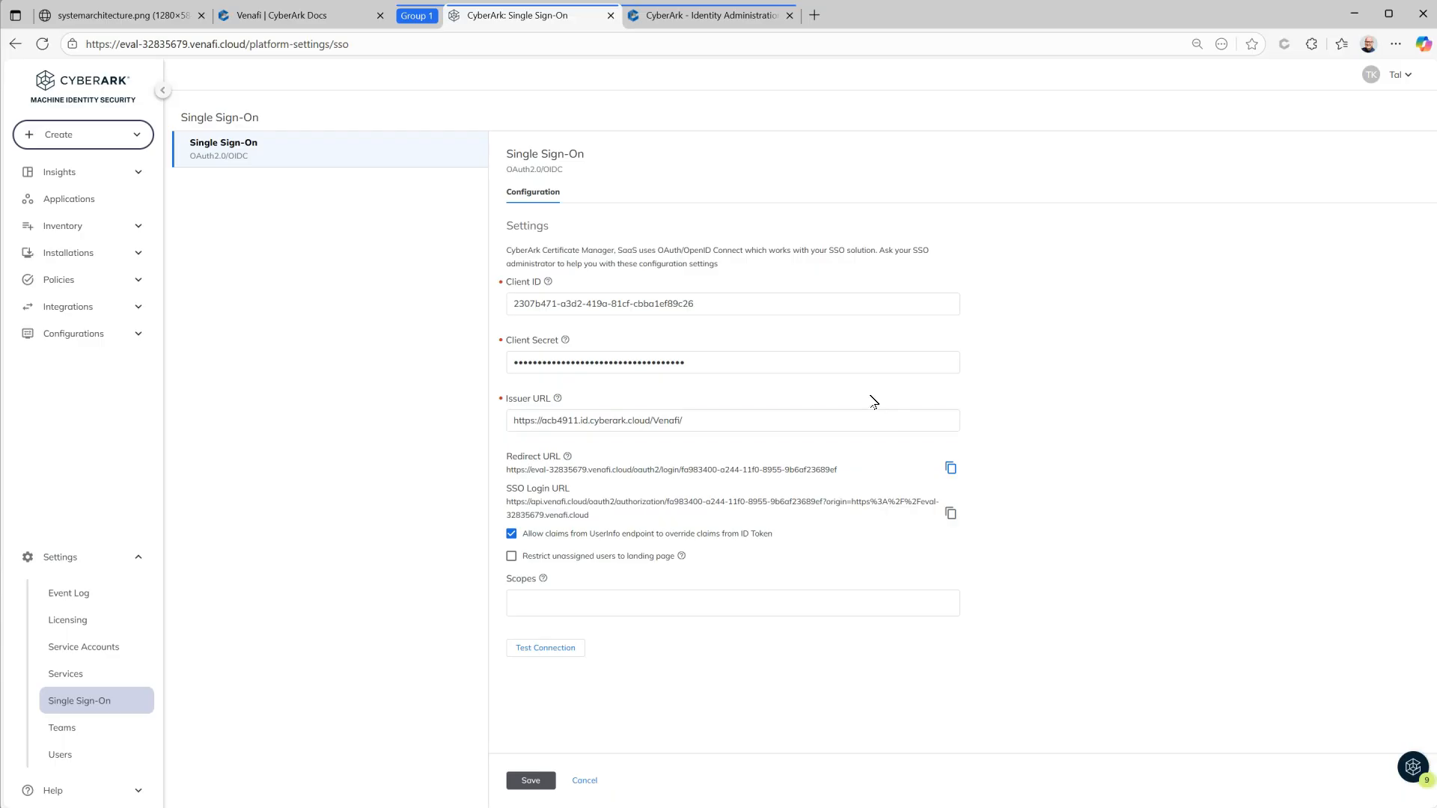
left_click(733, 21)
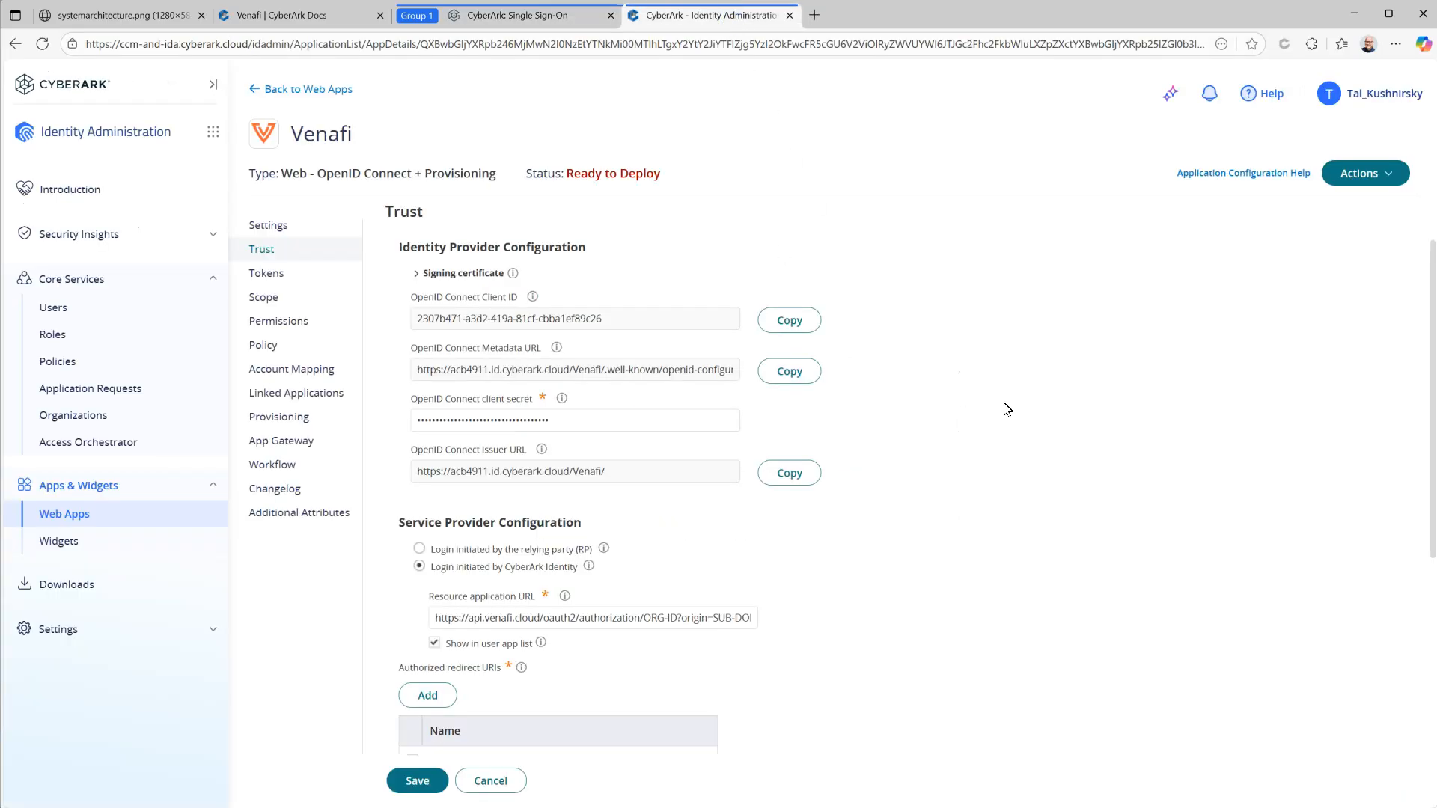
scroll(1007, 408, "down", 1)
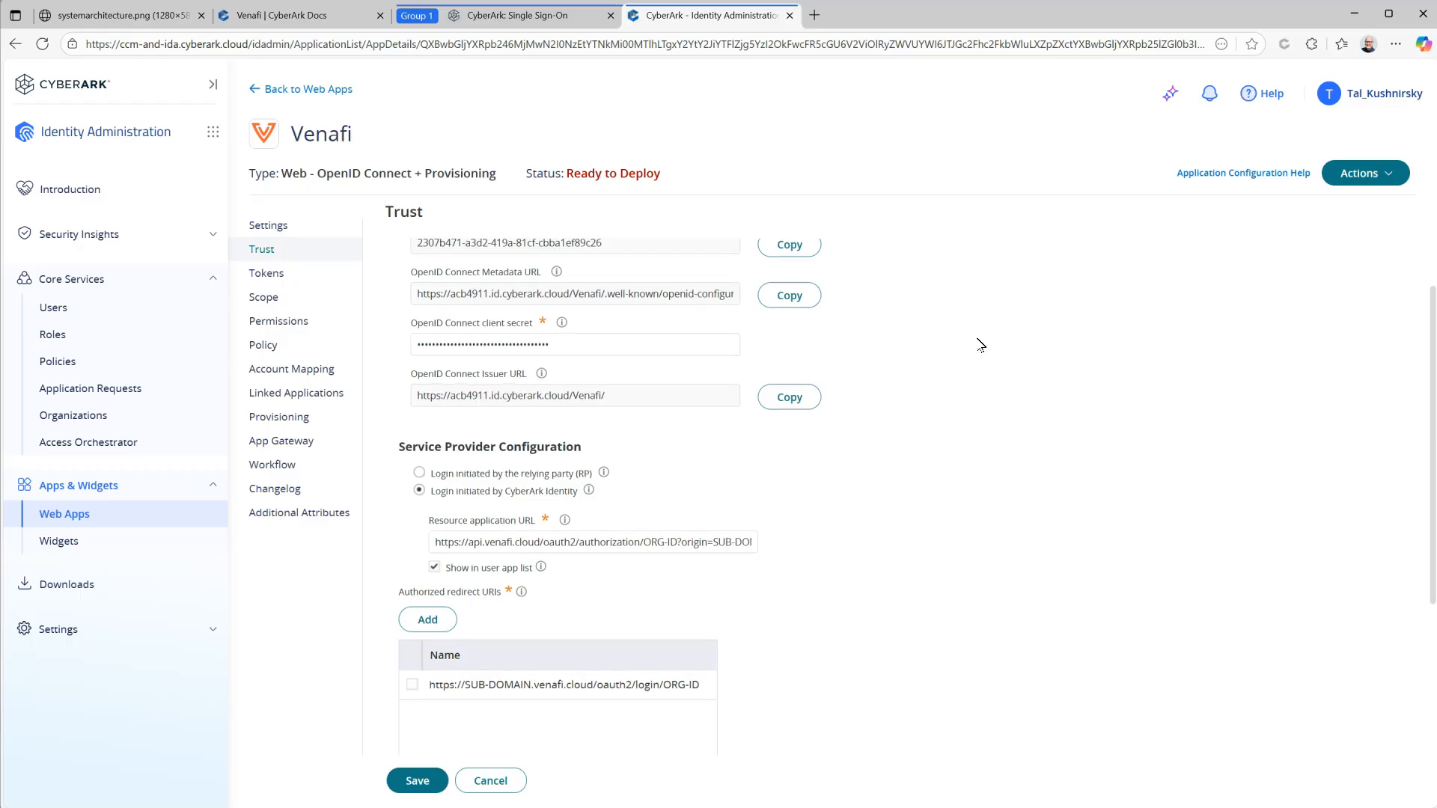
scroll(980, 345, "down", 1)
left_click(522, 608)
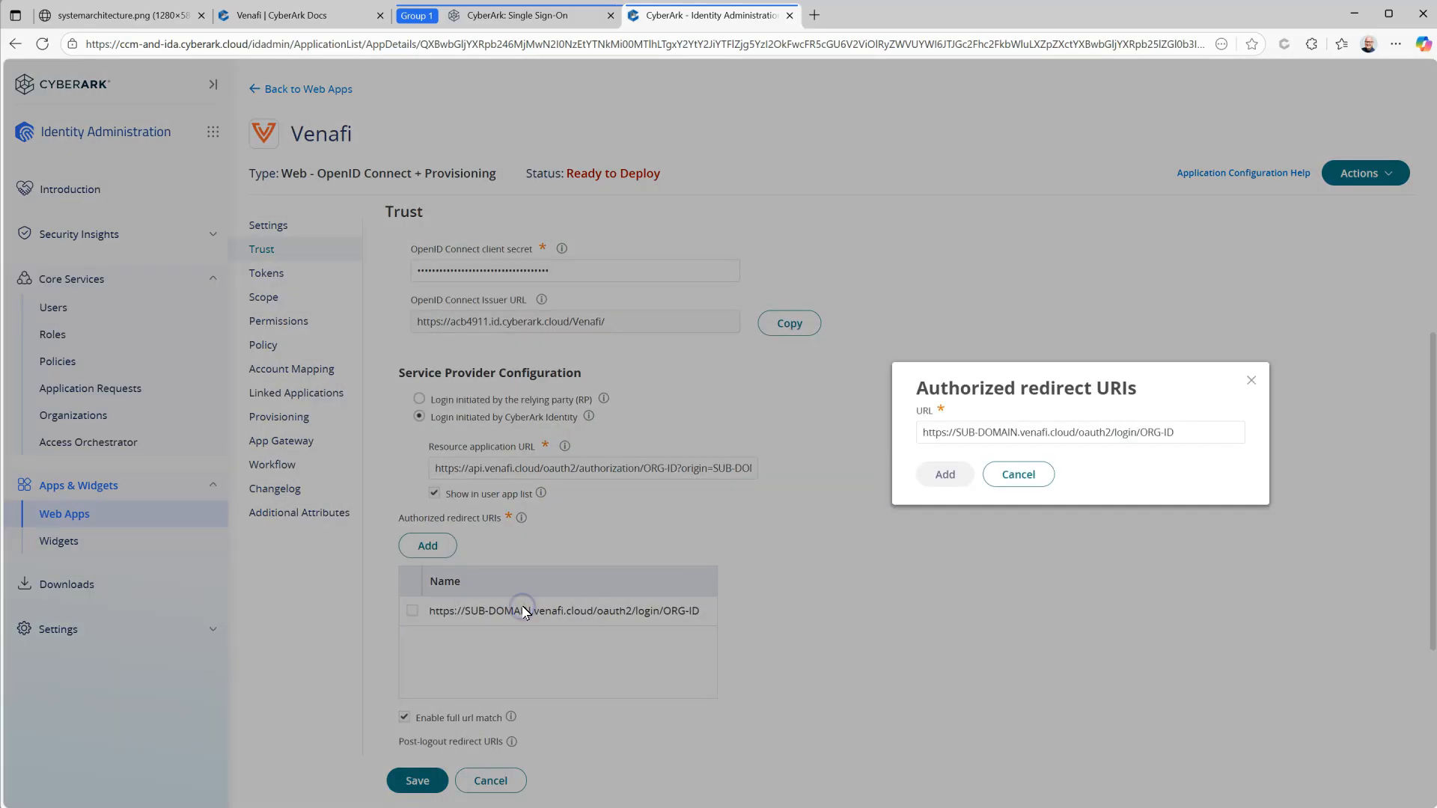
left_click_drag(1180, 432, 874, 437)
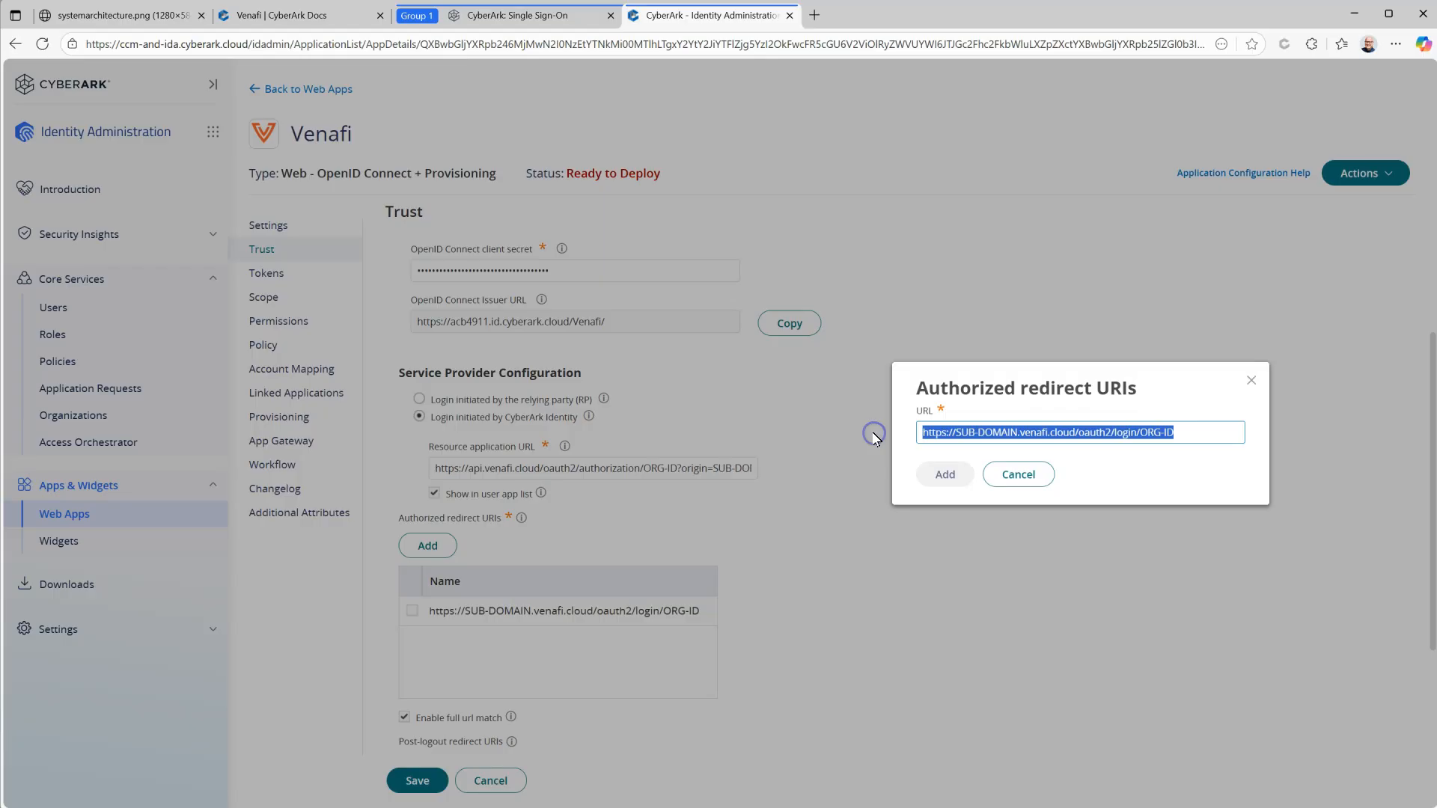
key("ctrl+v")
Step: Add the redirect URI, set Resource application URL to the SSO Login URL, and save
left_click(942, 474)
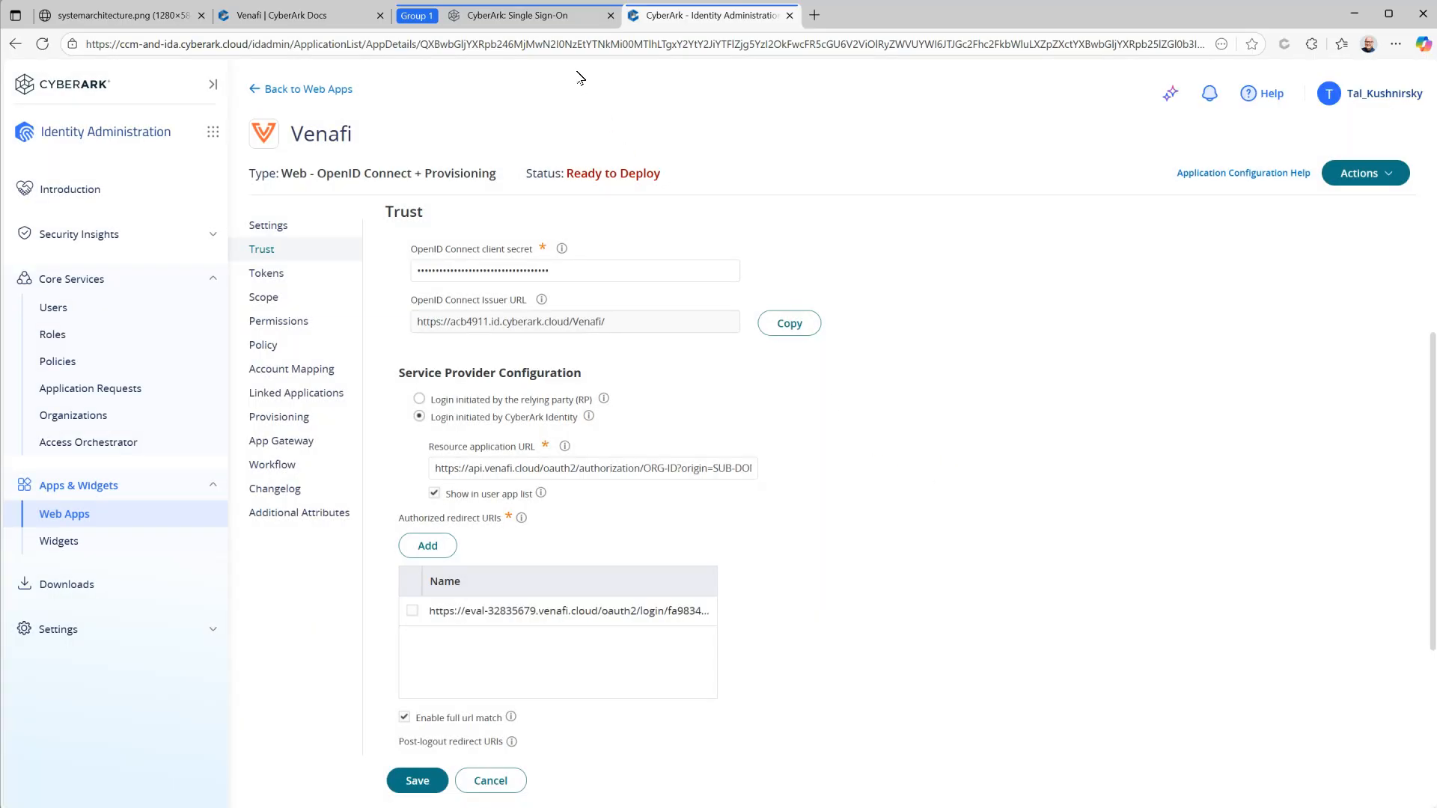
left_click(550, 15)
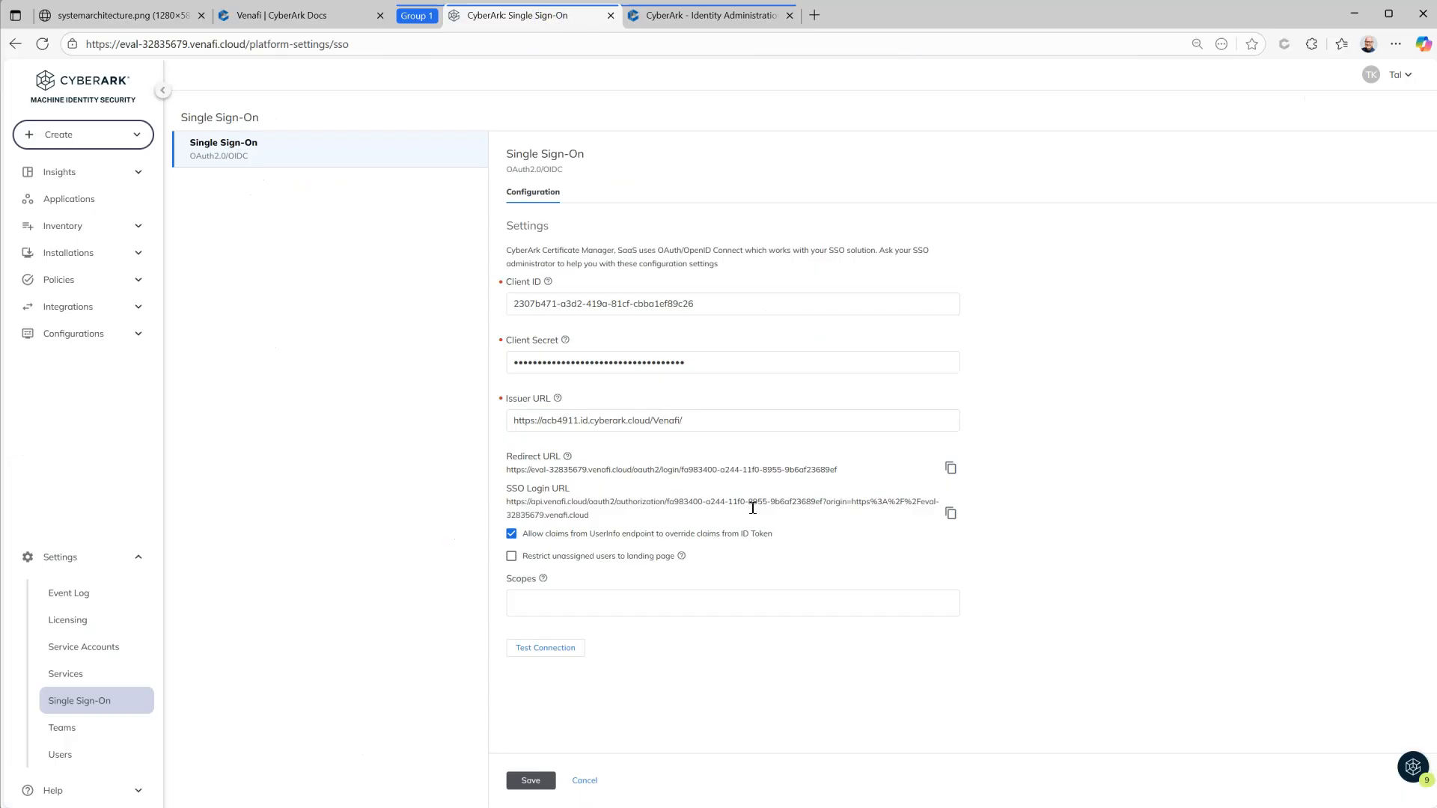
left_click(950, 514)
left_click(670, 15)
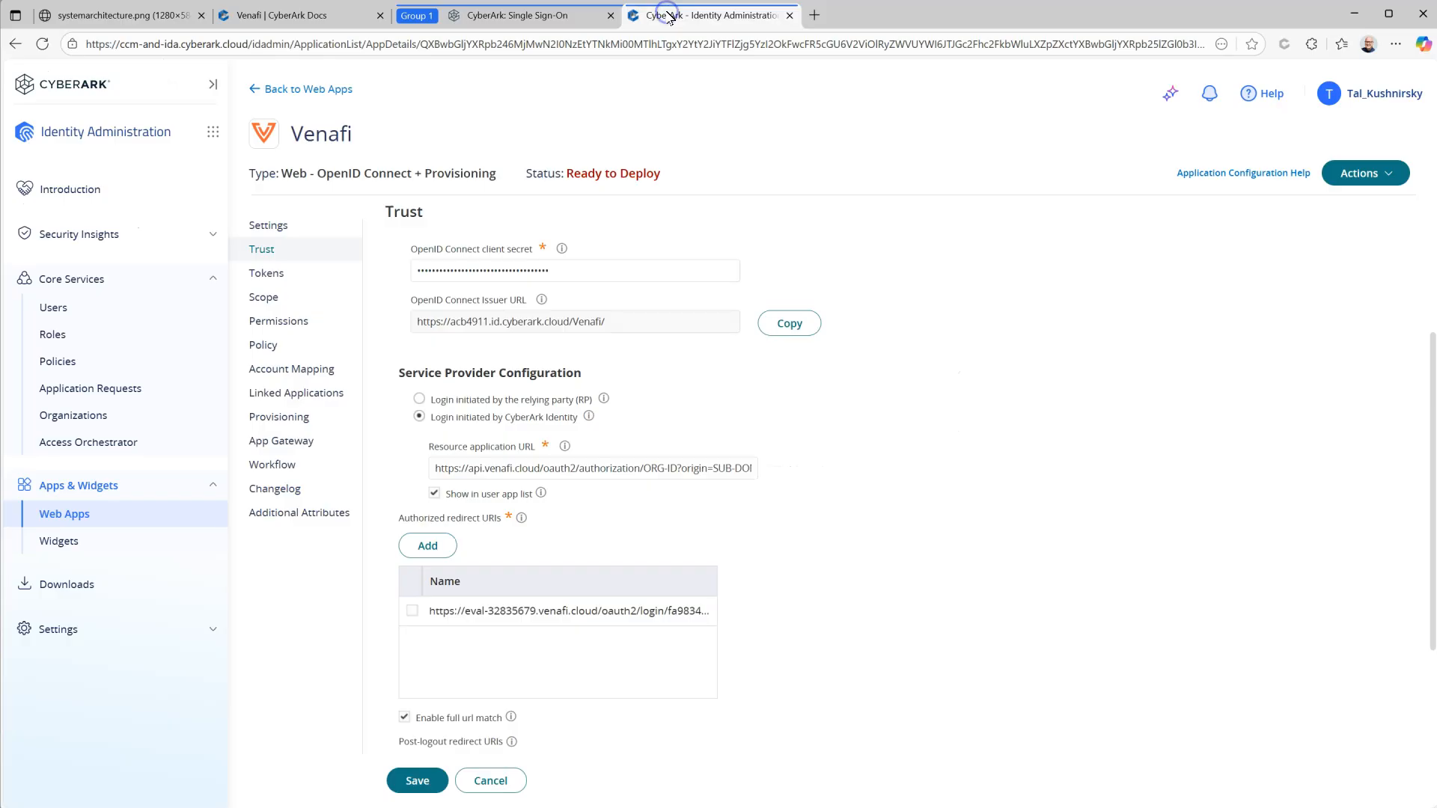
left_click(711, 471)
key("ctrl+a")
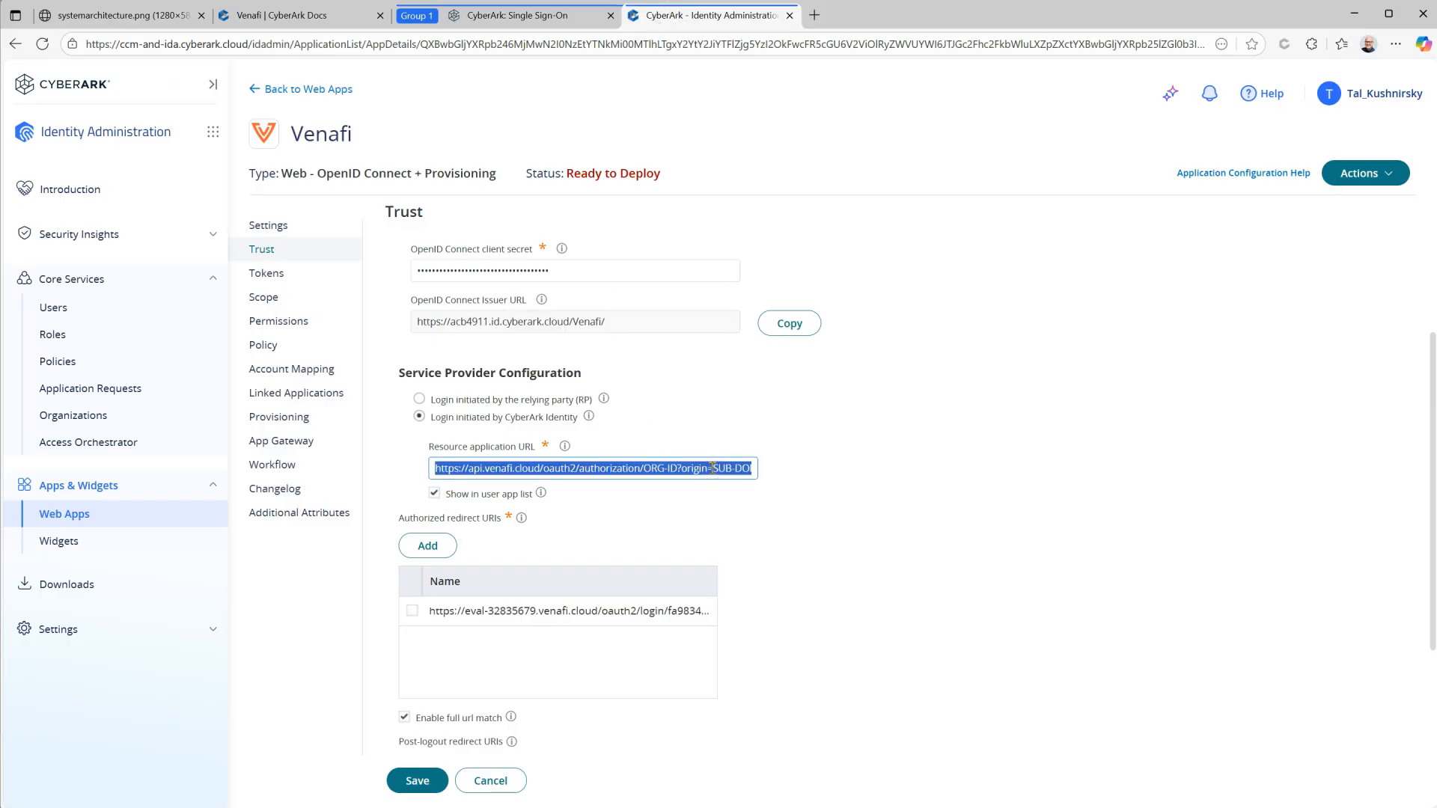
key("ctrl+v")
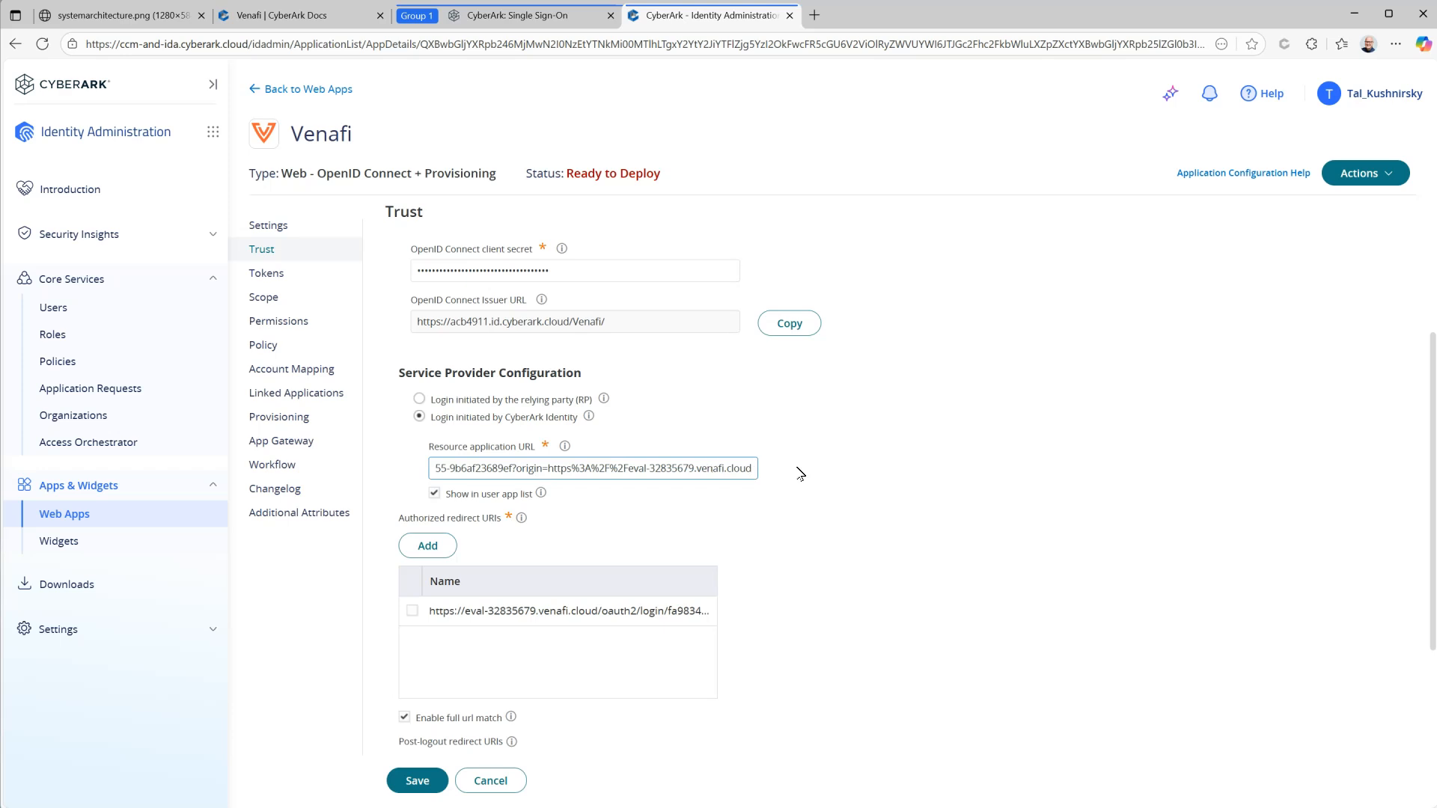
left_click(414, 781)
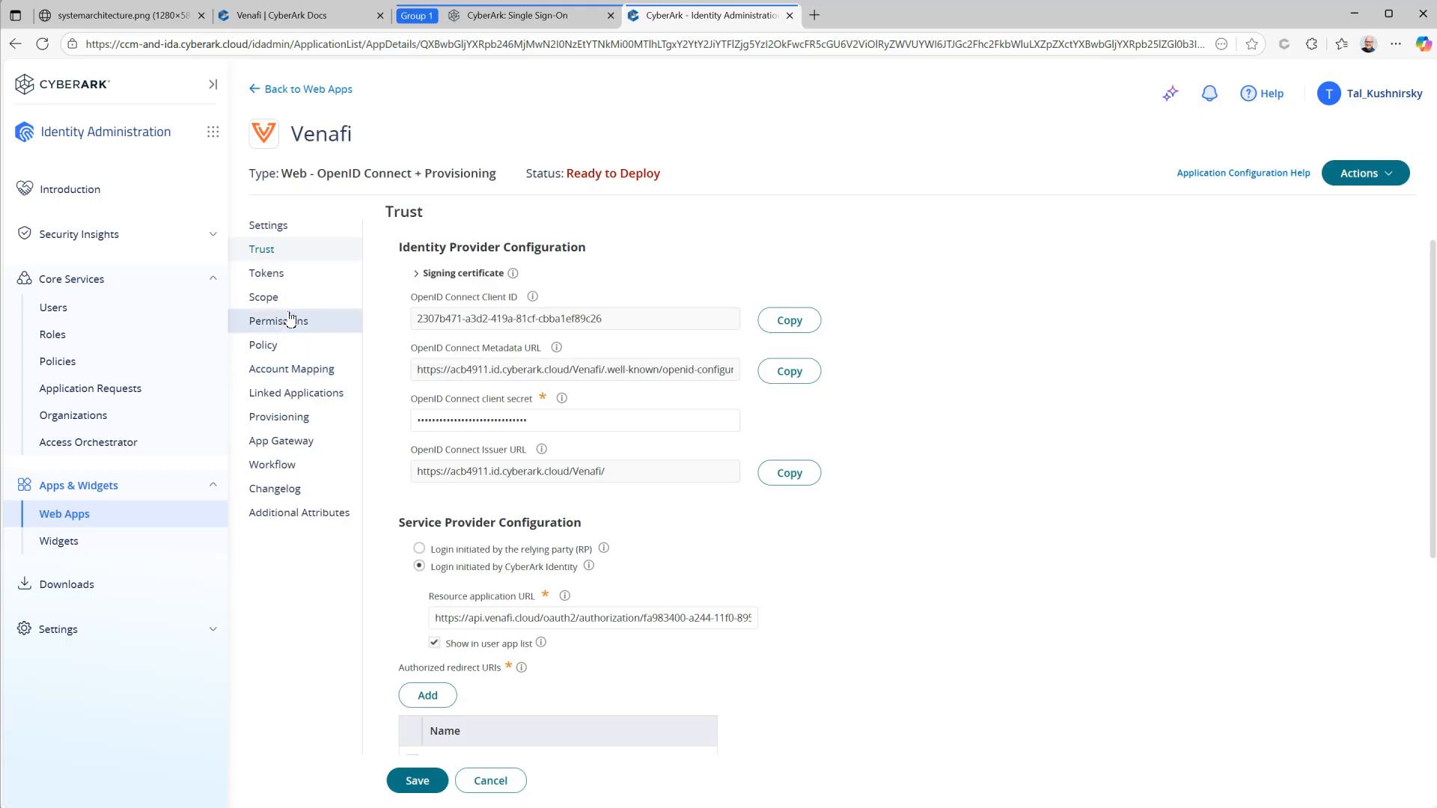
Step: Show the Venafi app's Tokens page down to the empty custom-claims script, then view the Venafi docs
left_click(272, 275)
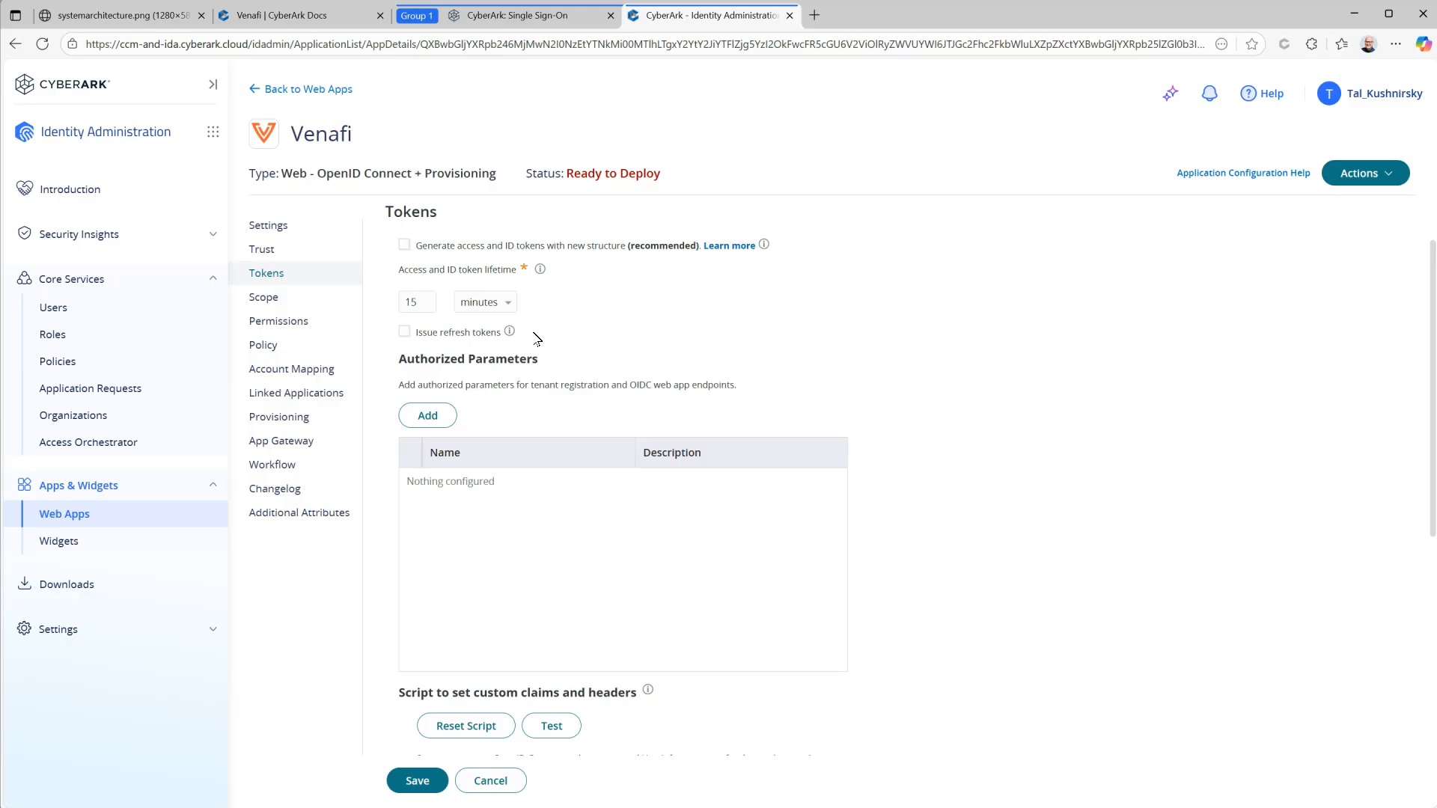
scroll(618, 340, "down", 5)
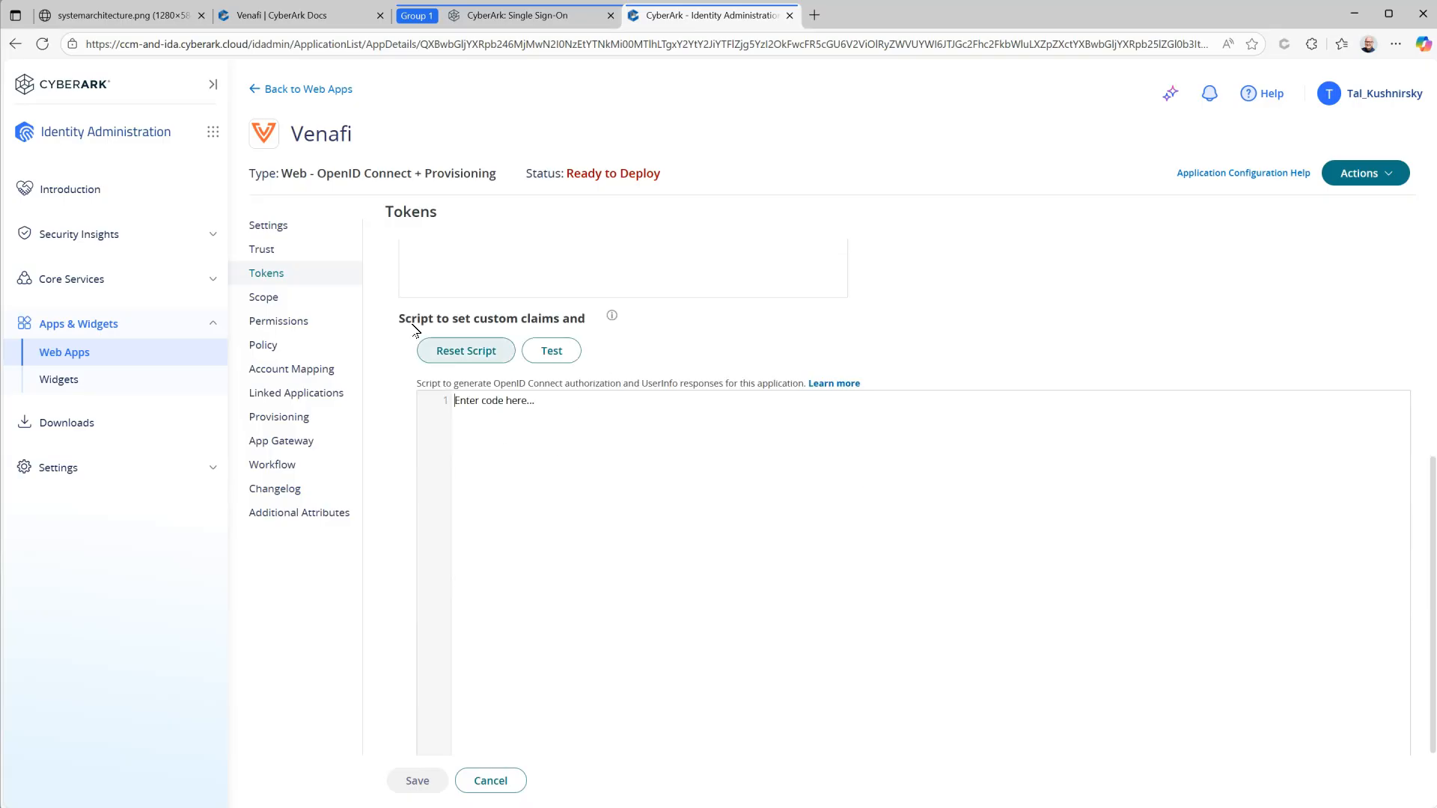
left_click(297, 17)
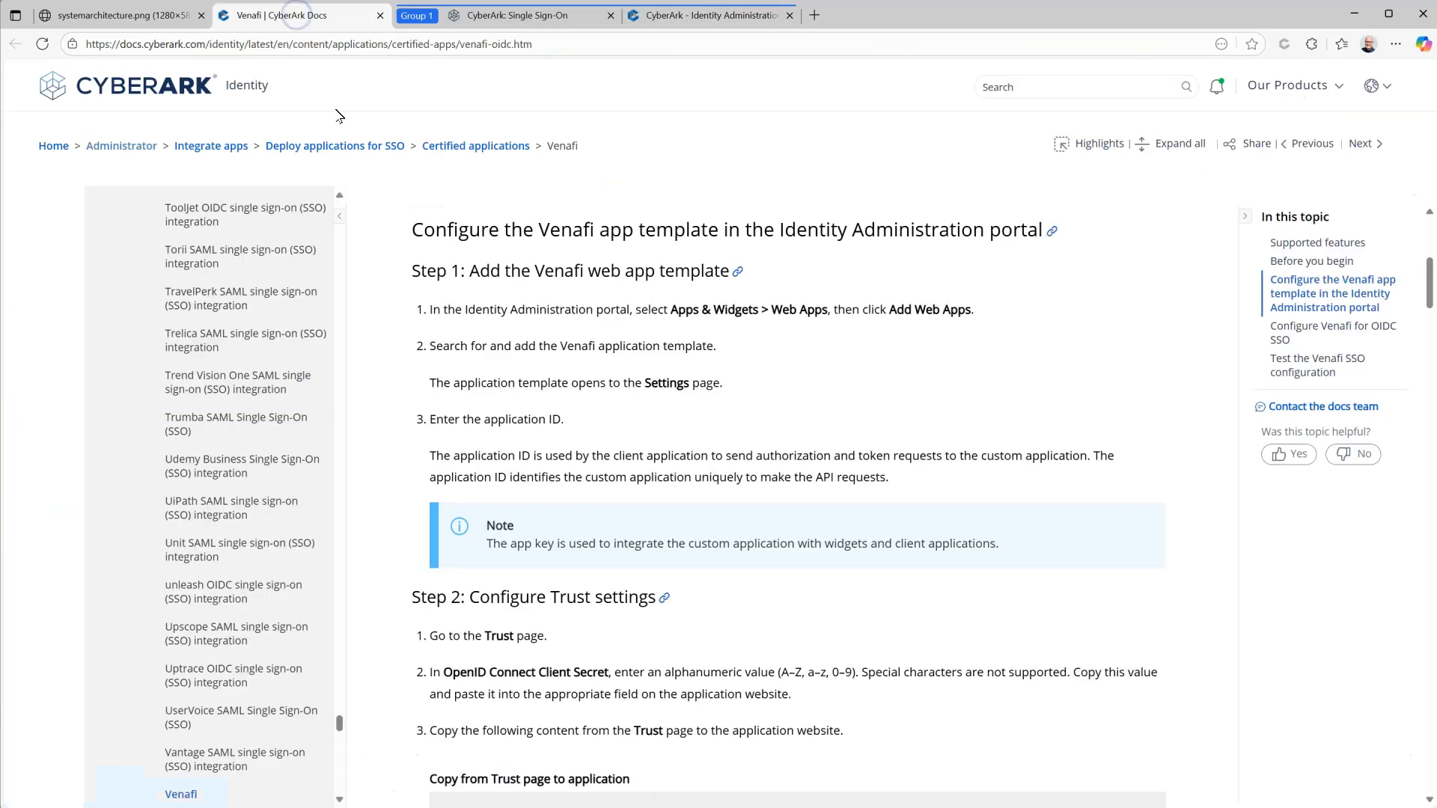
Step: Copy Step 3's setClaim lines for email, given_name and family_name from the Venafi guide
scroll(844, 430, "down", 5)
scroll(843, 430, "down", 10)
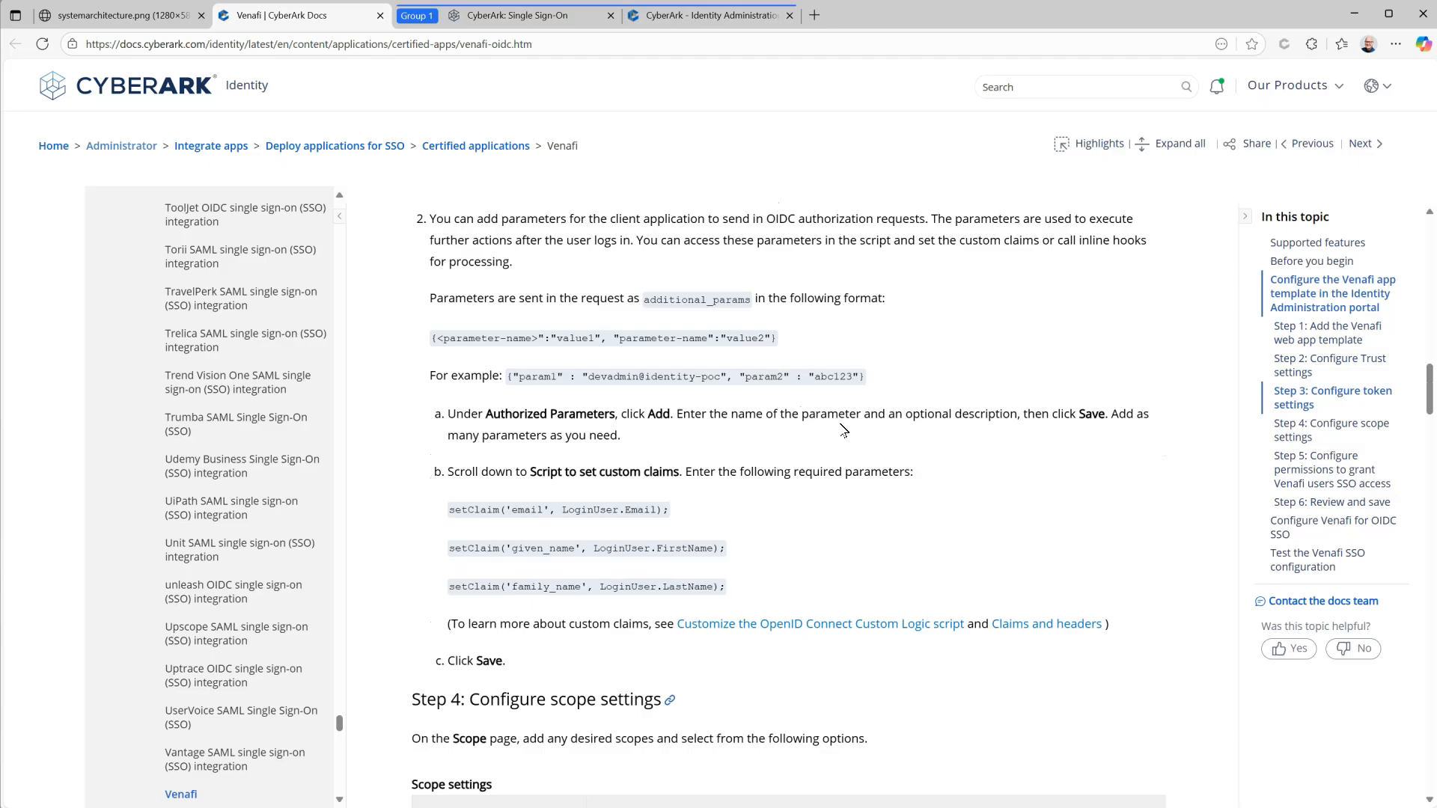
scroll(844, 431, "down", 1)
left_click_drag(725, 511, 449, 432)
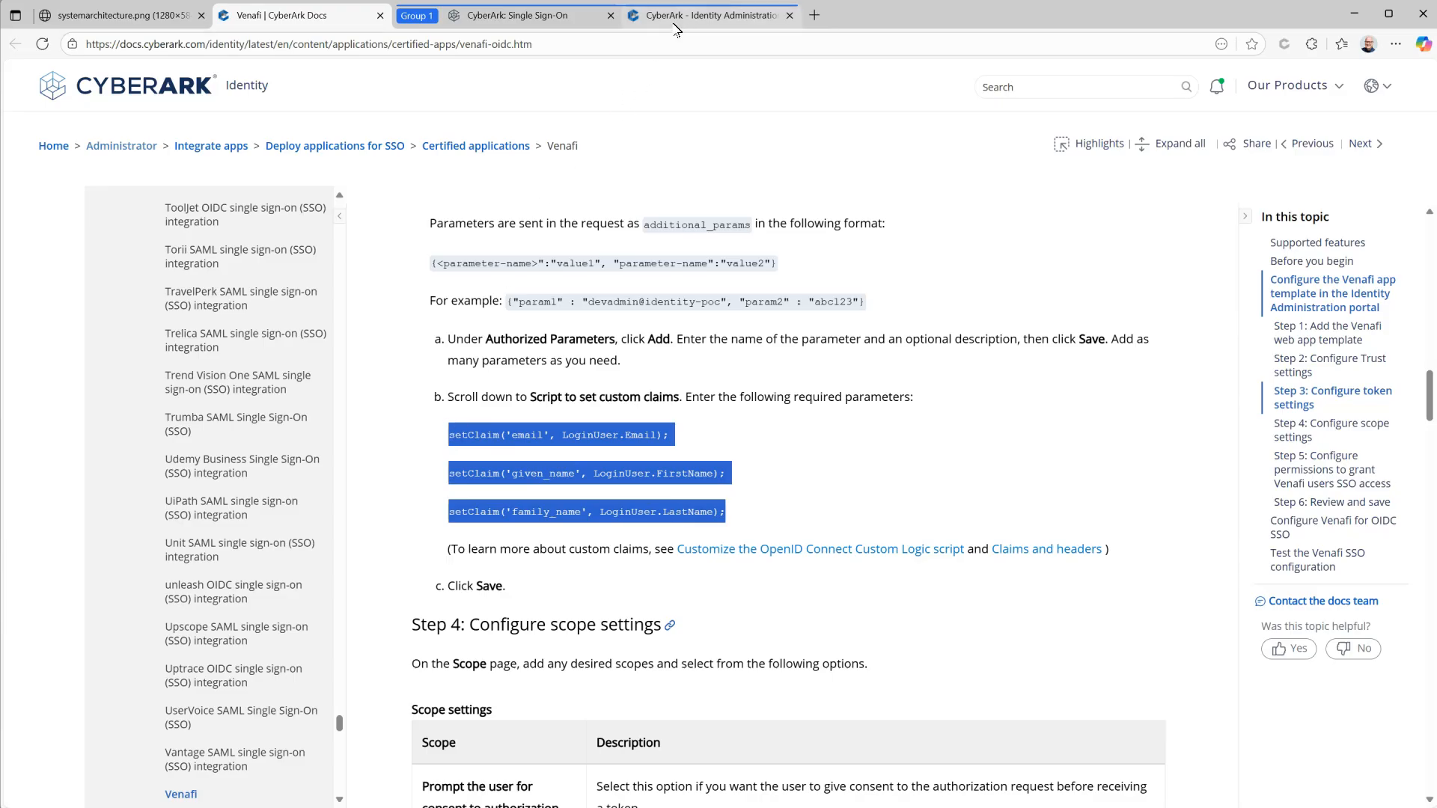
left_click(677, 16)
Step: Paste the three setClaim lines into Venafi's token script, save, and open Permissions
key("ctrl+v")
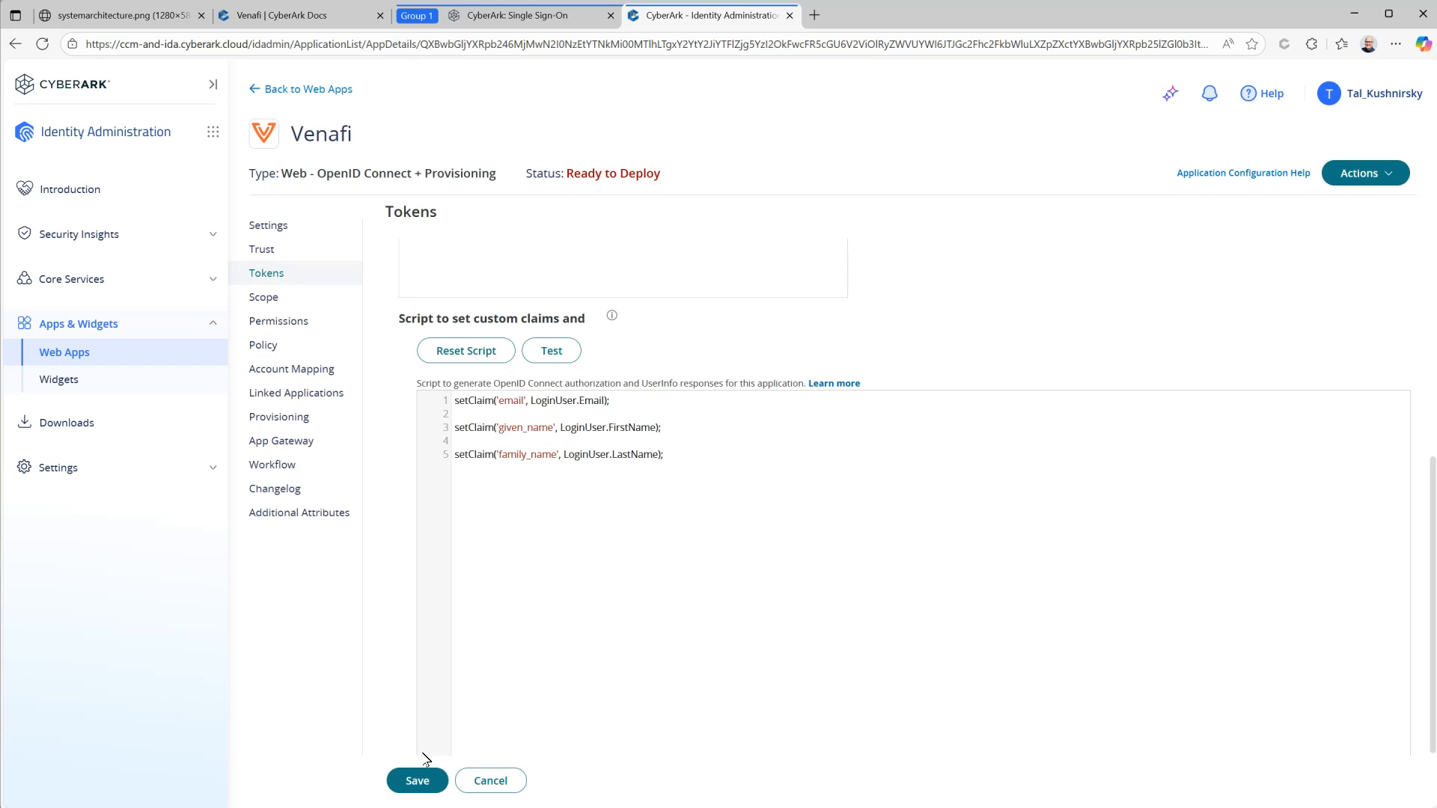
left_click(418, 780)
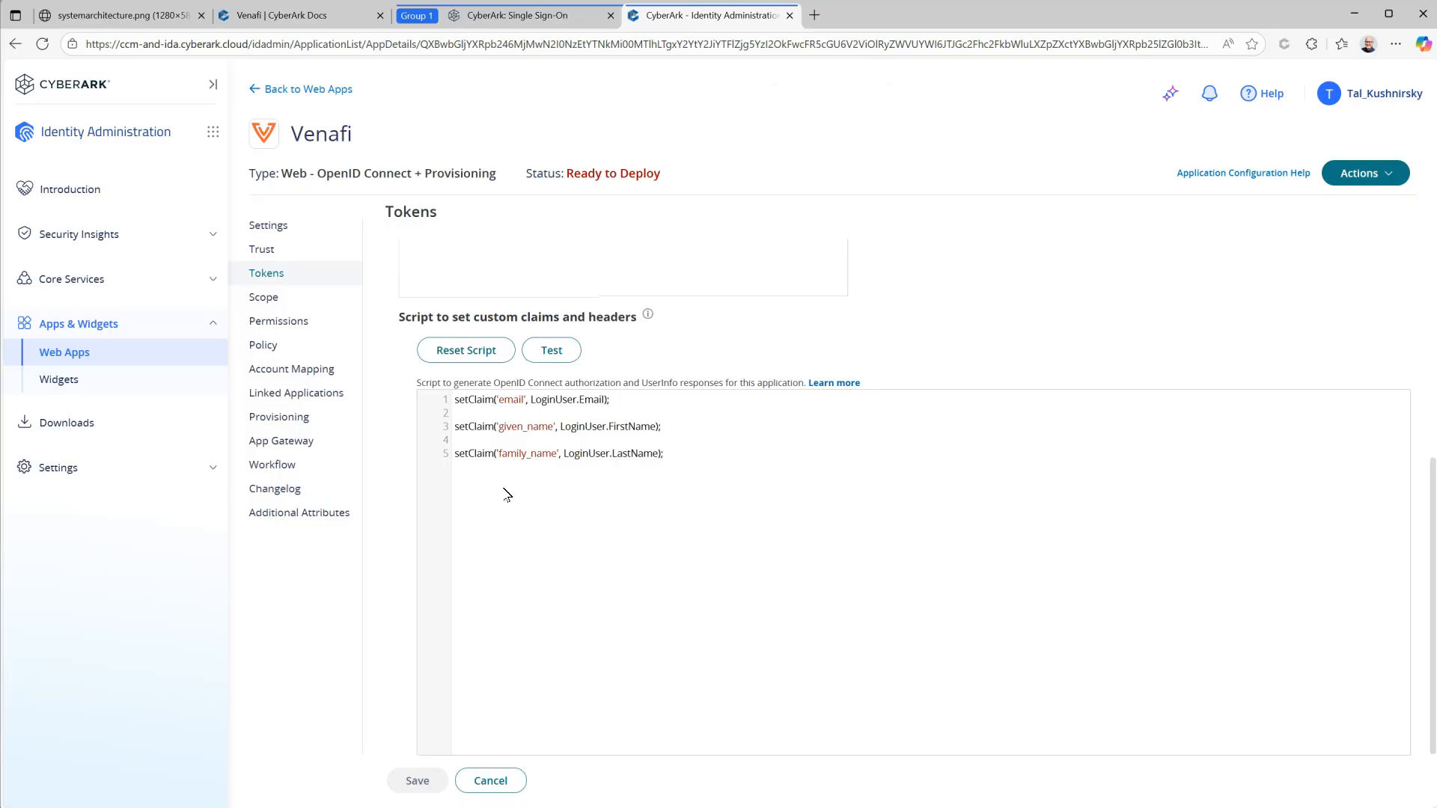
left_click(289, 324)
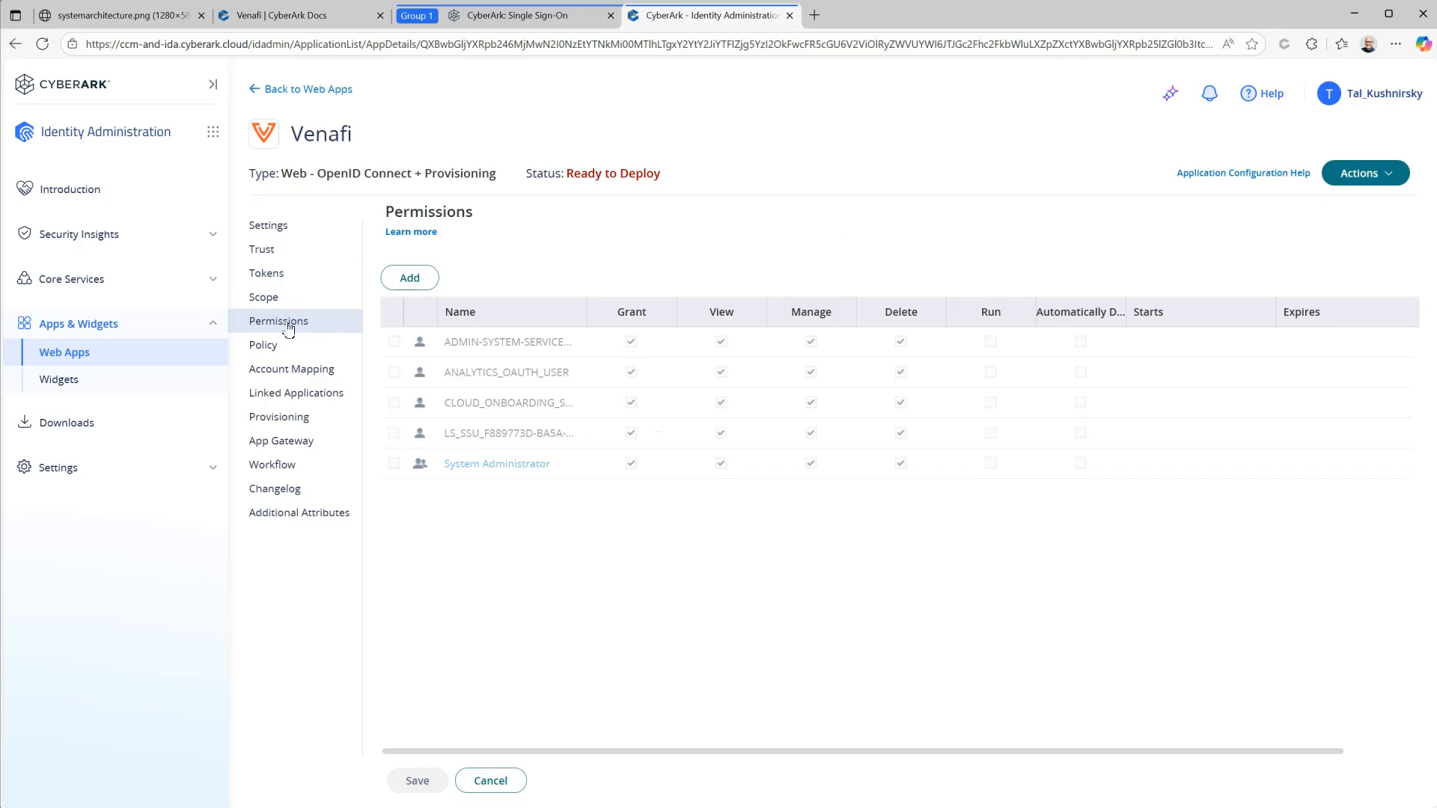
Step: Search for 'ev' and add the Everybody group to the Venafi app's permissions
left_click(410, 278)
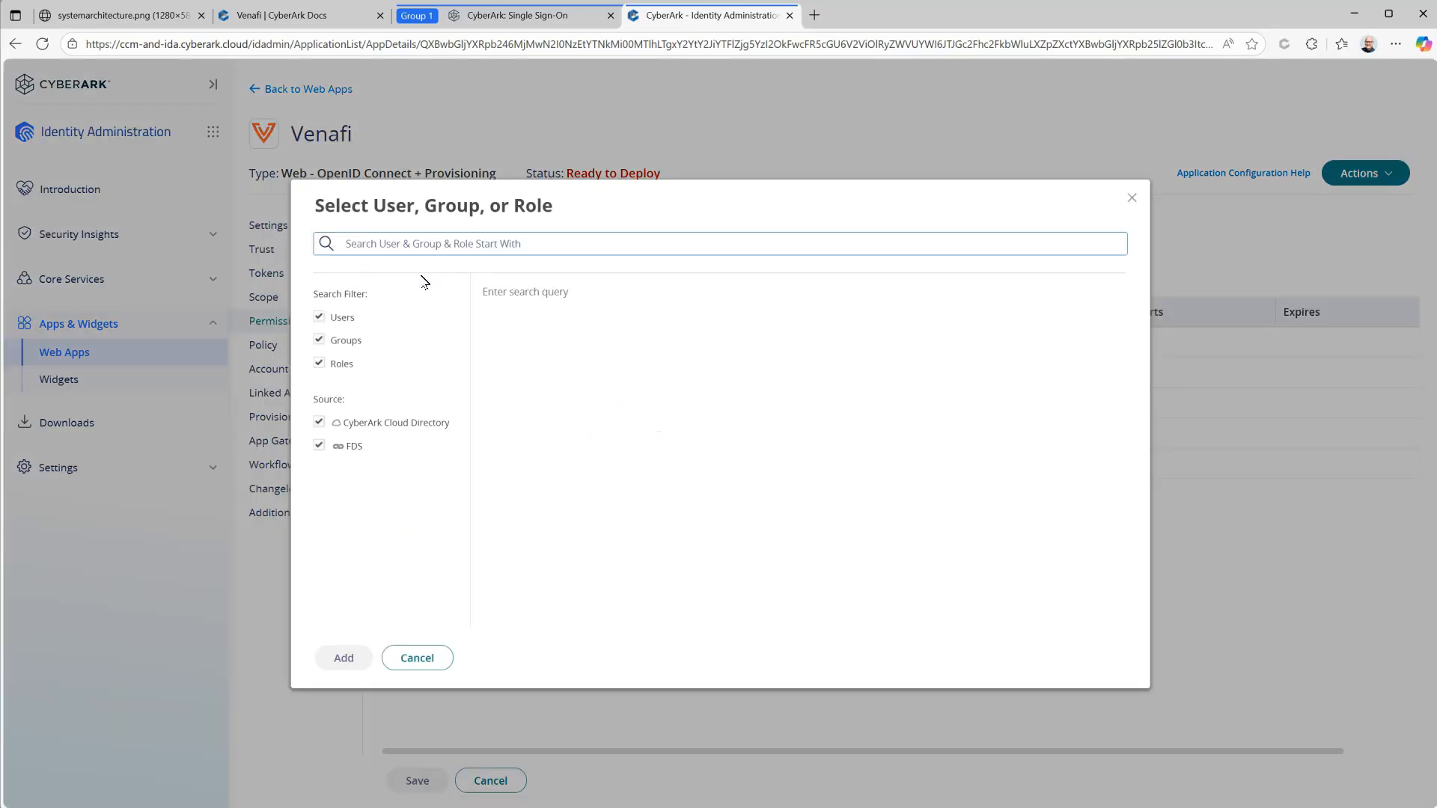
type("ali")
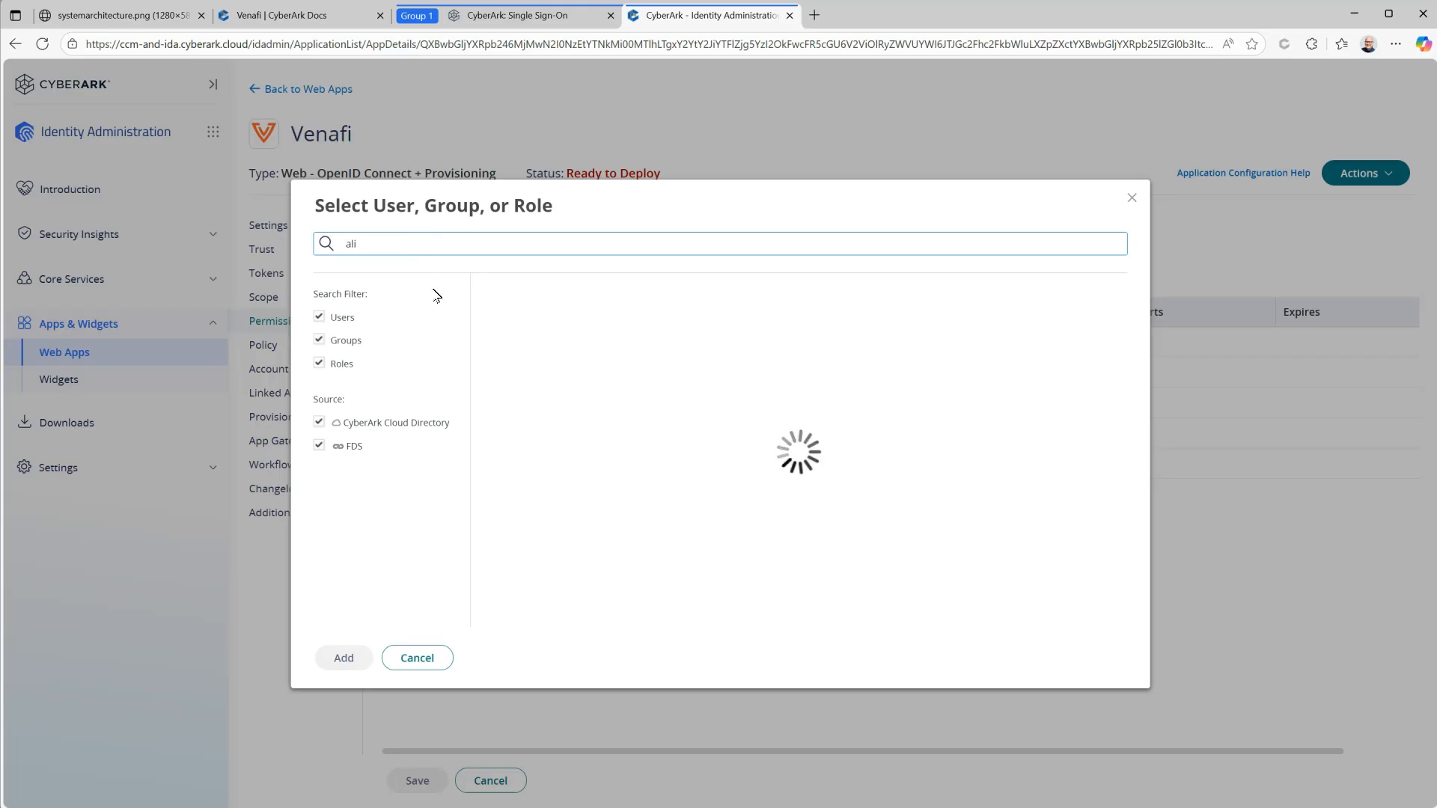
left_click(347, 245)
type("eve")
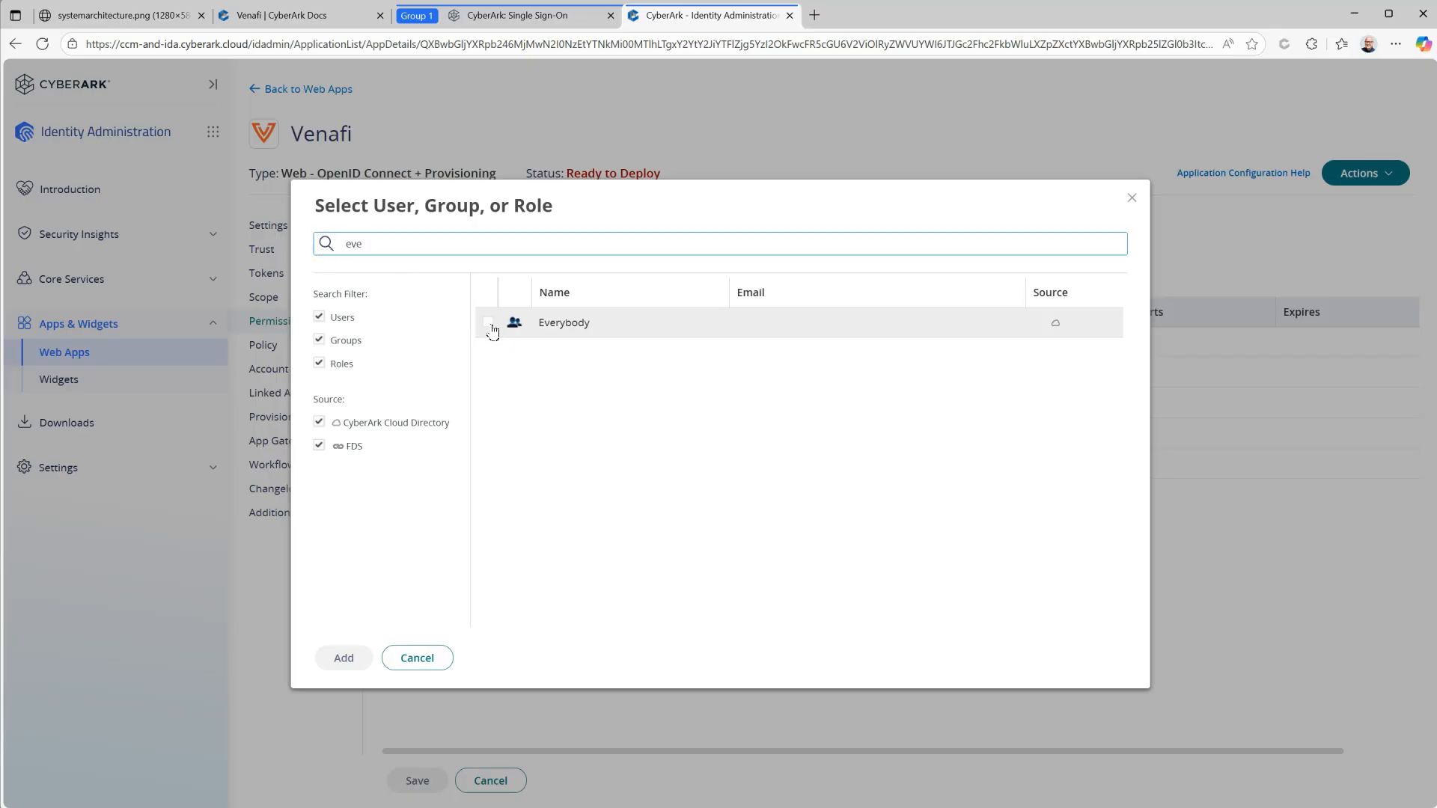
left_click(488, 322)
left_click(350, 659)
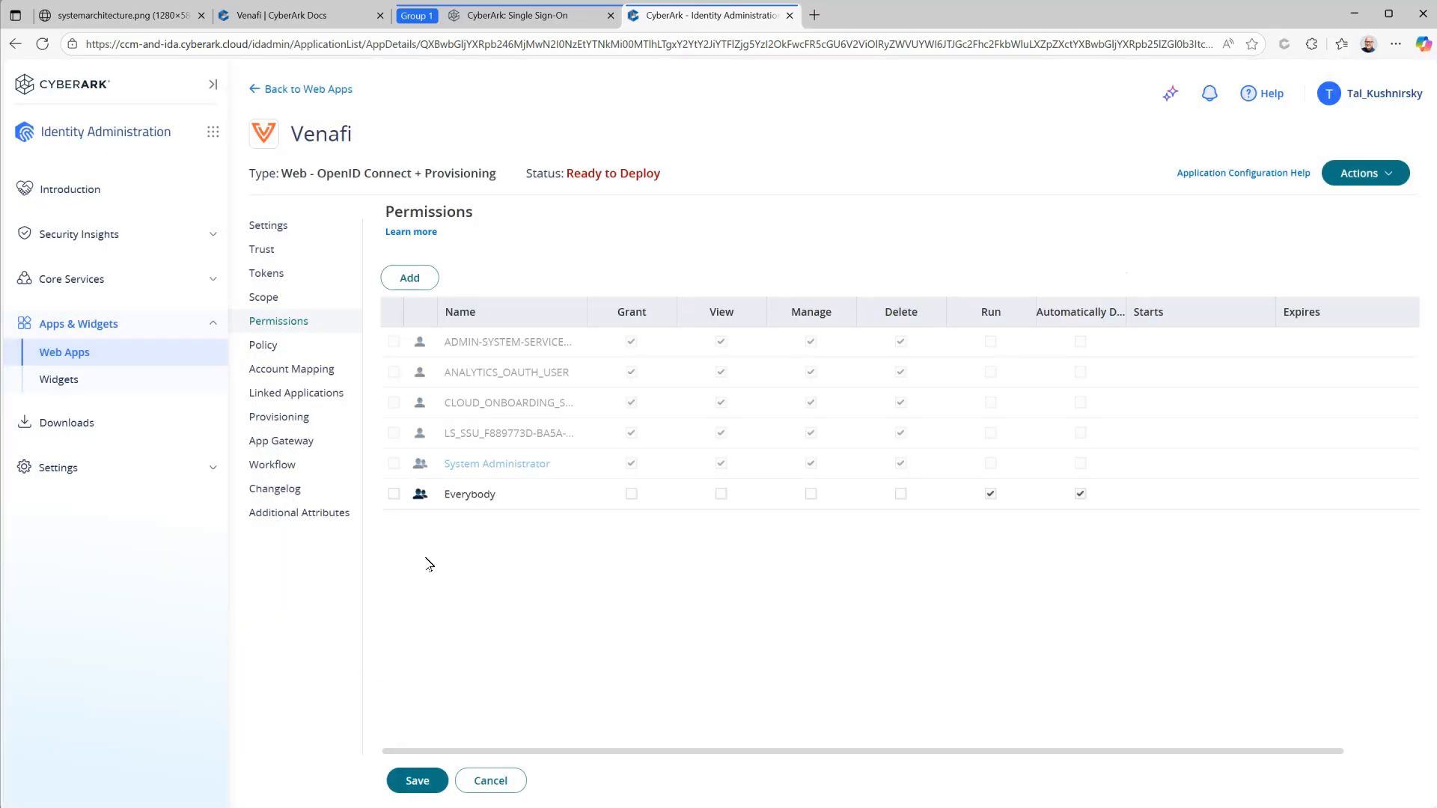
Step: Give Everybody the Grant and View permissions and save the changes
left_click(631, 494)
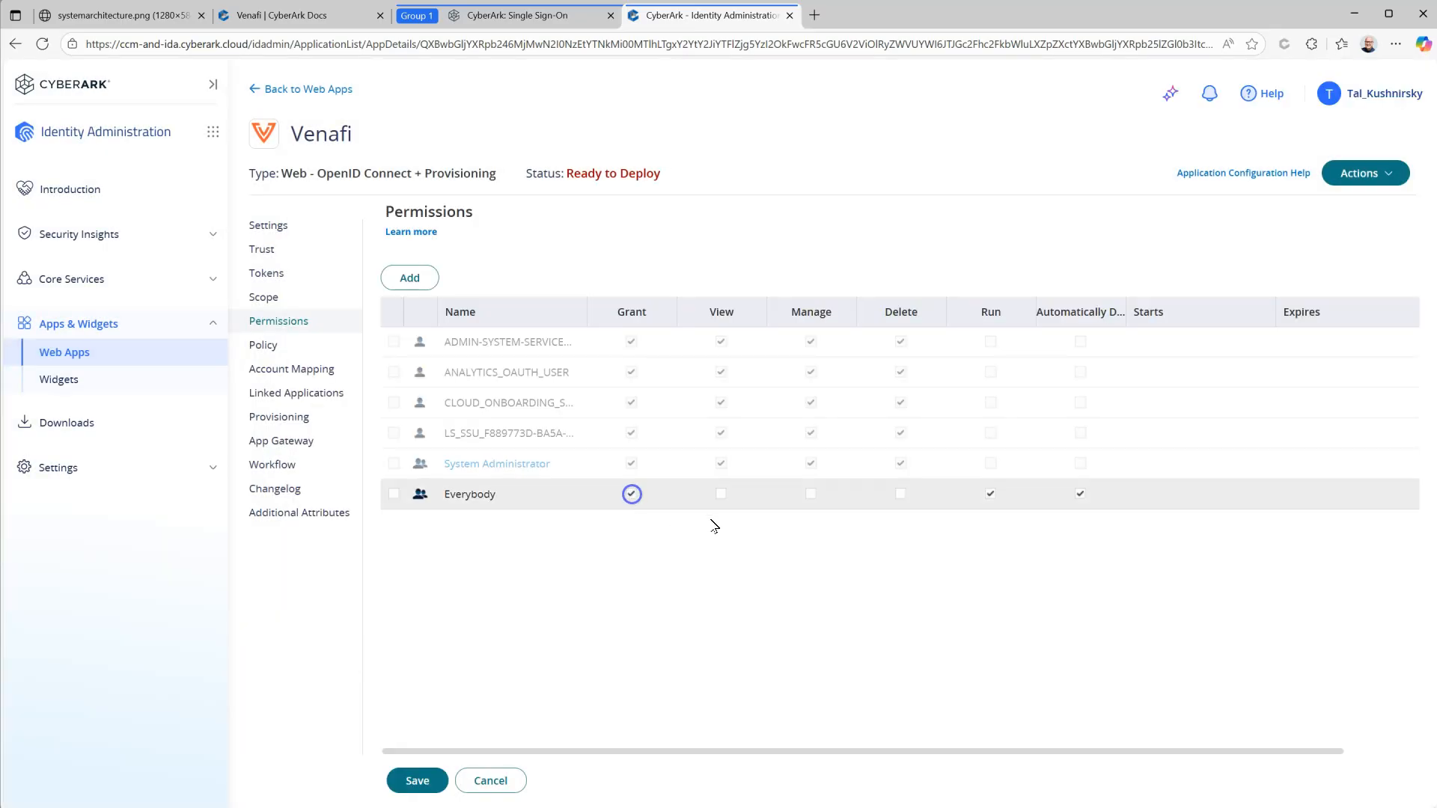
left_click(725, 495)
left_click(417, 779)
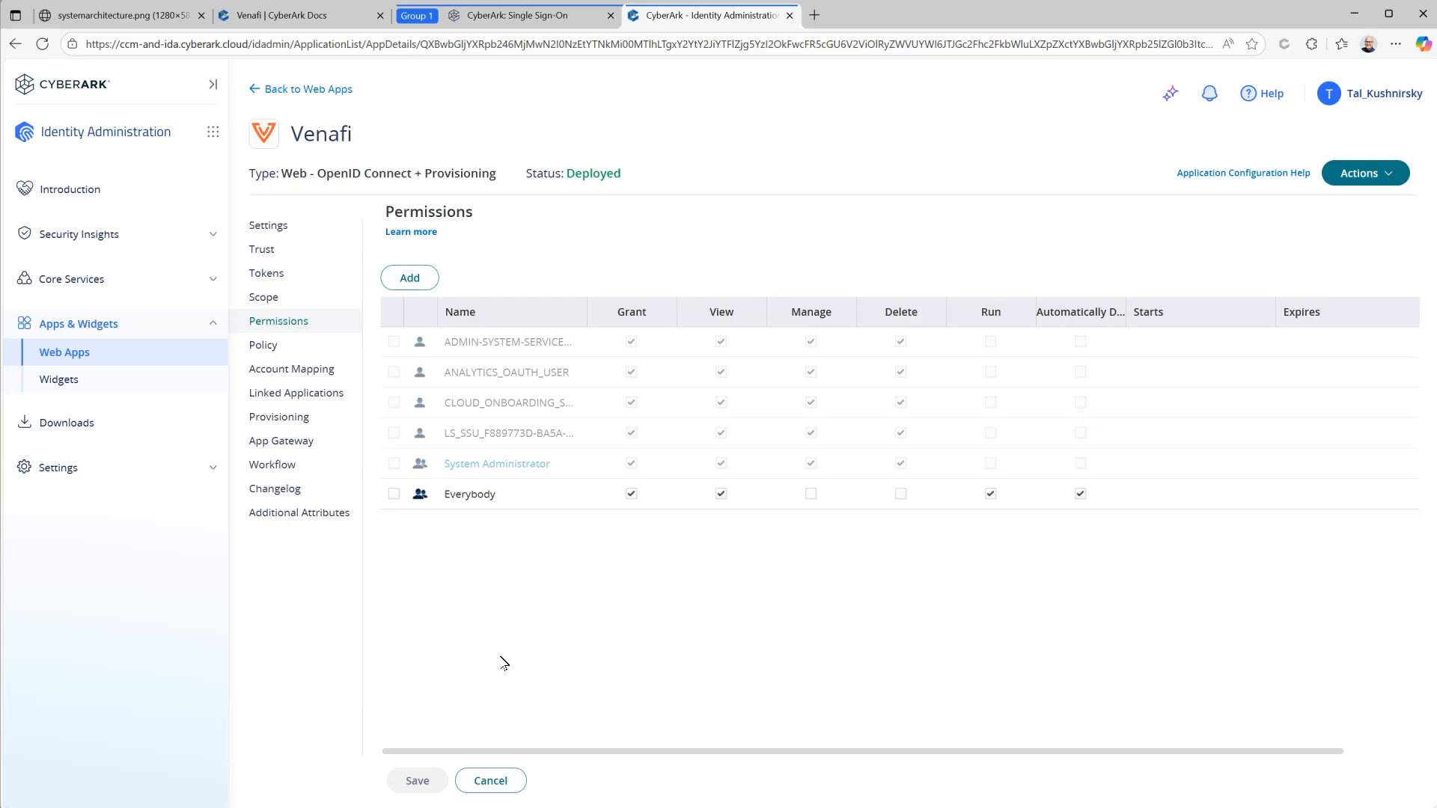
left_click(539, 25)
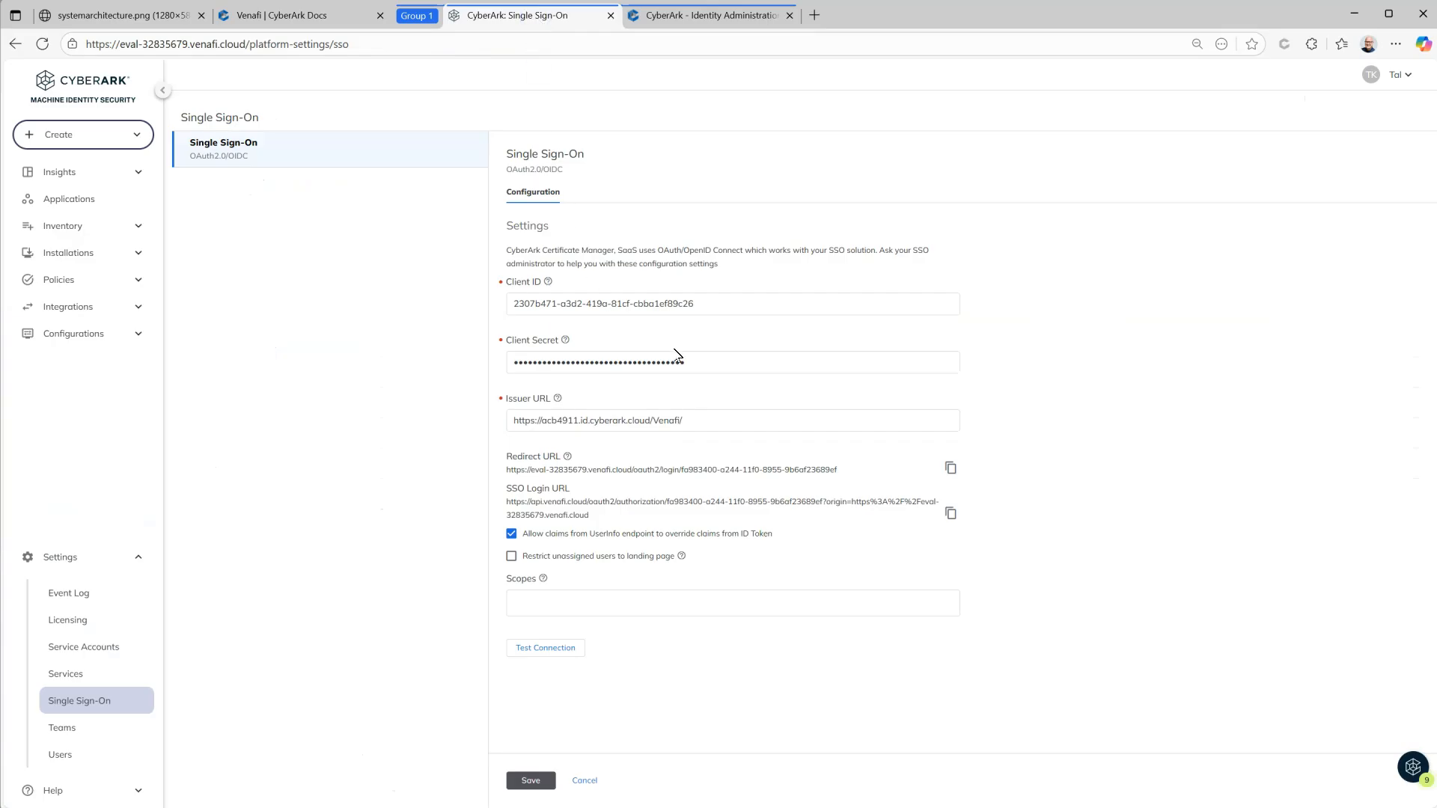
Step: Run the SSO test connection, decline Edge's password save, review the claims and save the configuration
left_click(545, 648)
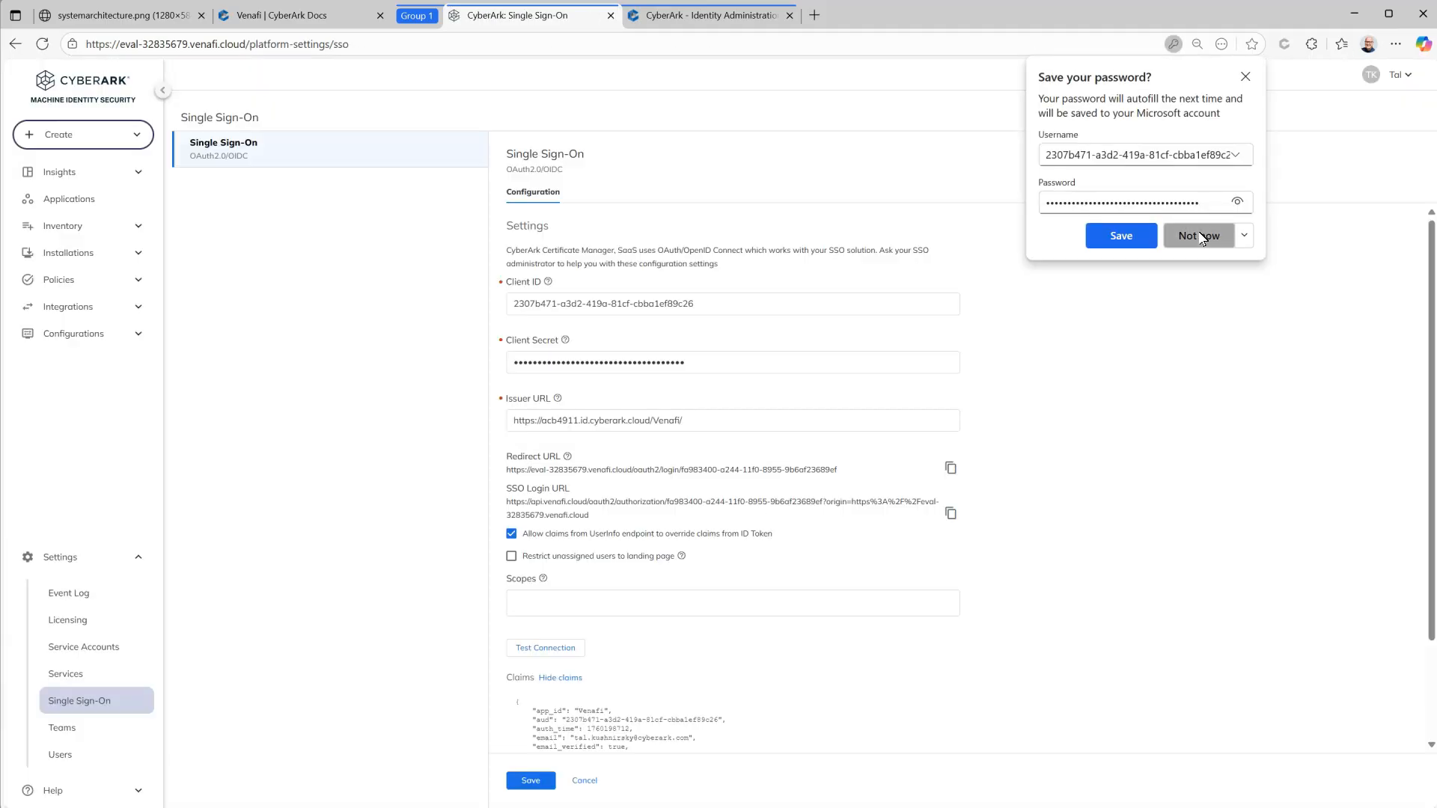
left_click(1200, 238)
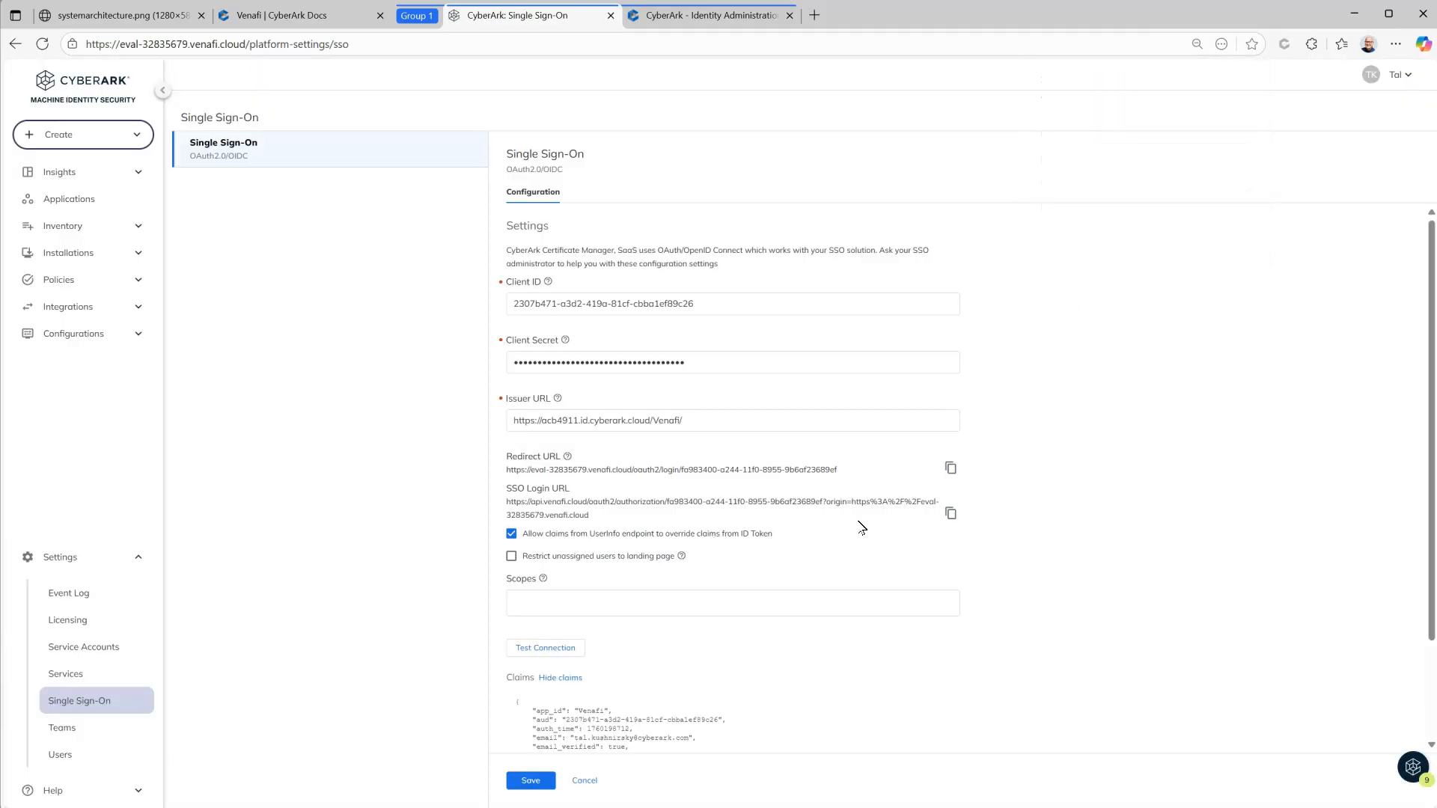
scroll(1081, 574, "down", 2)
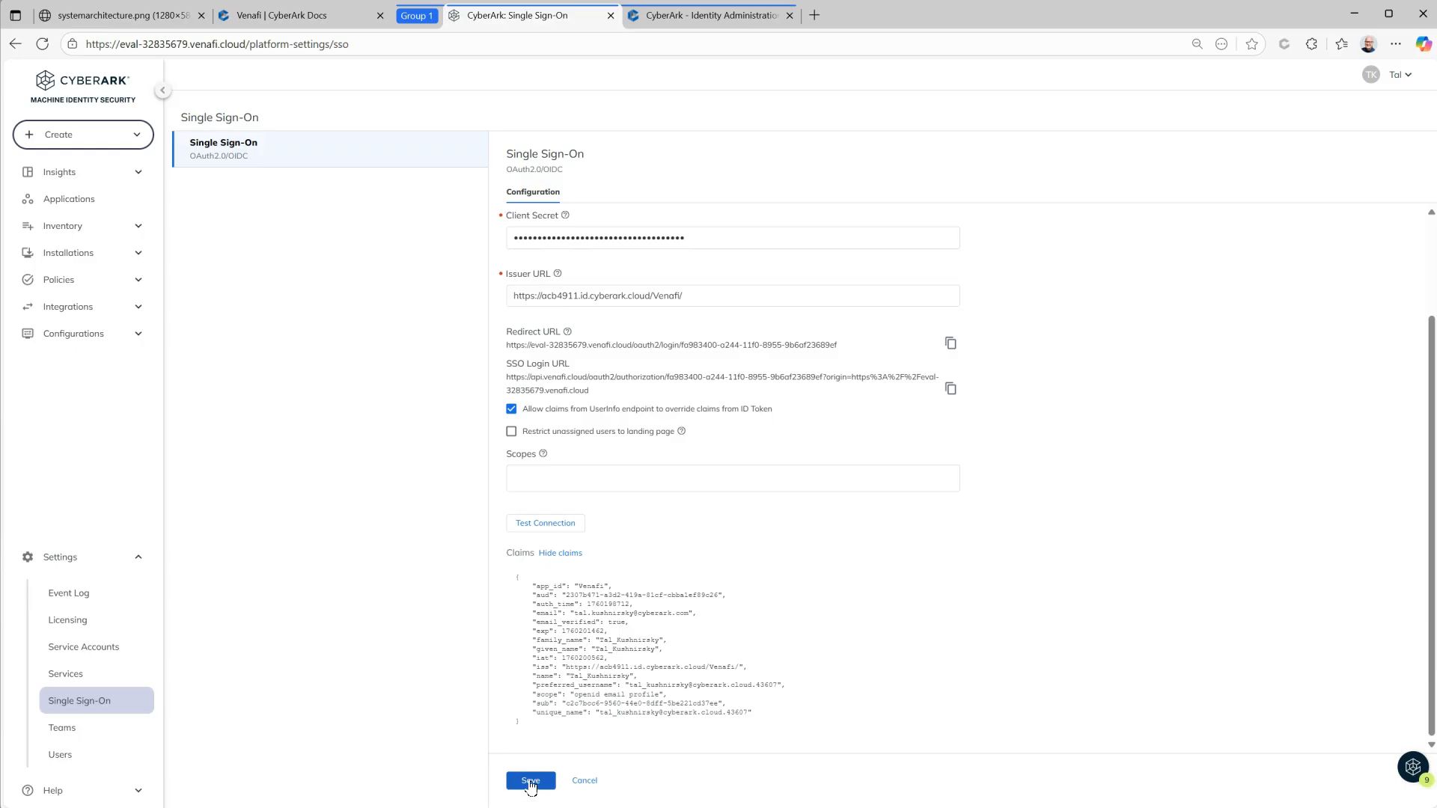
left_click(530, 782)
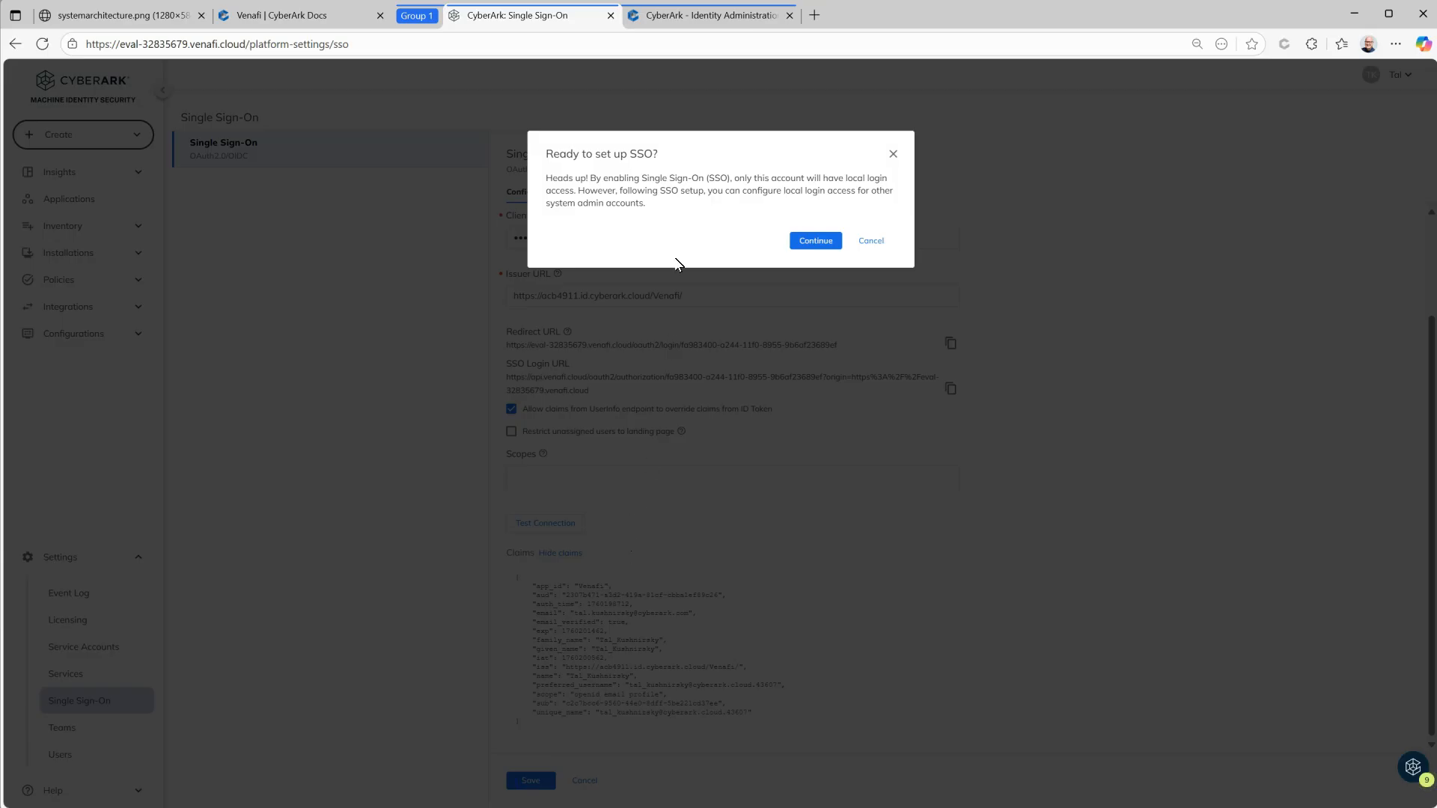
Step: Confirm enabling SSO, check that Users lists only the local administrator, then return to Single Sign-On
left_click(802, 244)
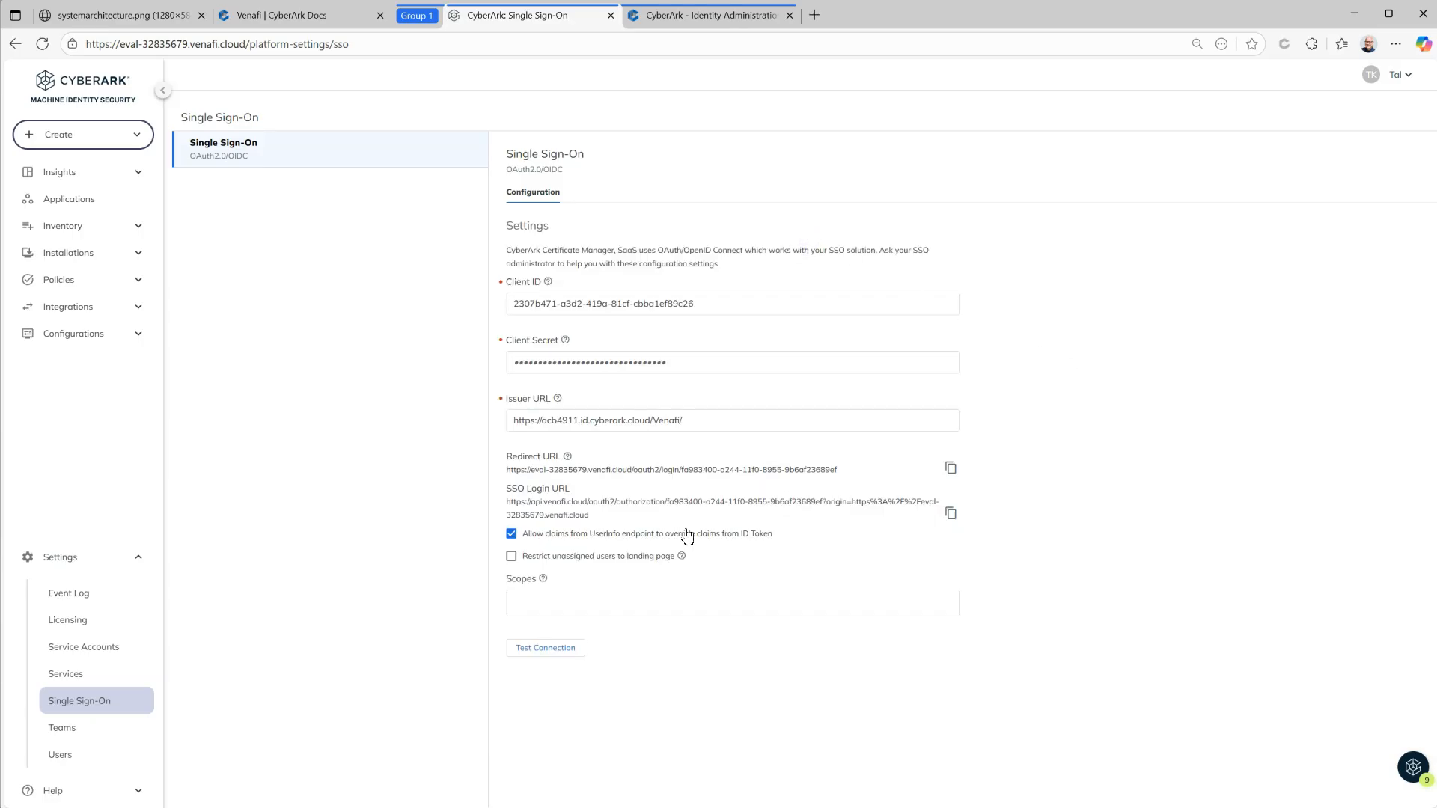
left_click(73, 756)
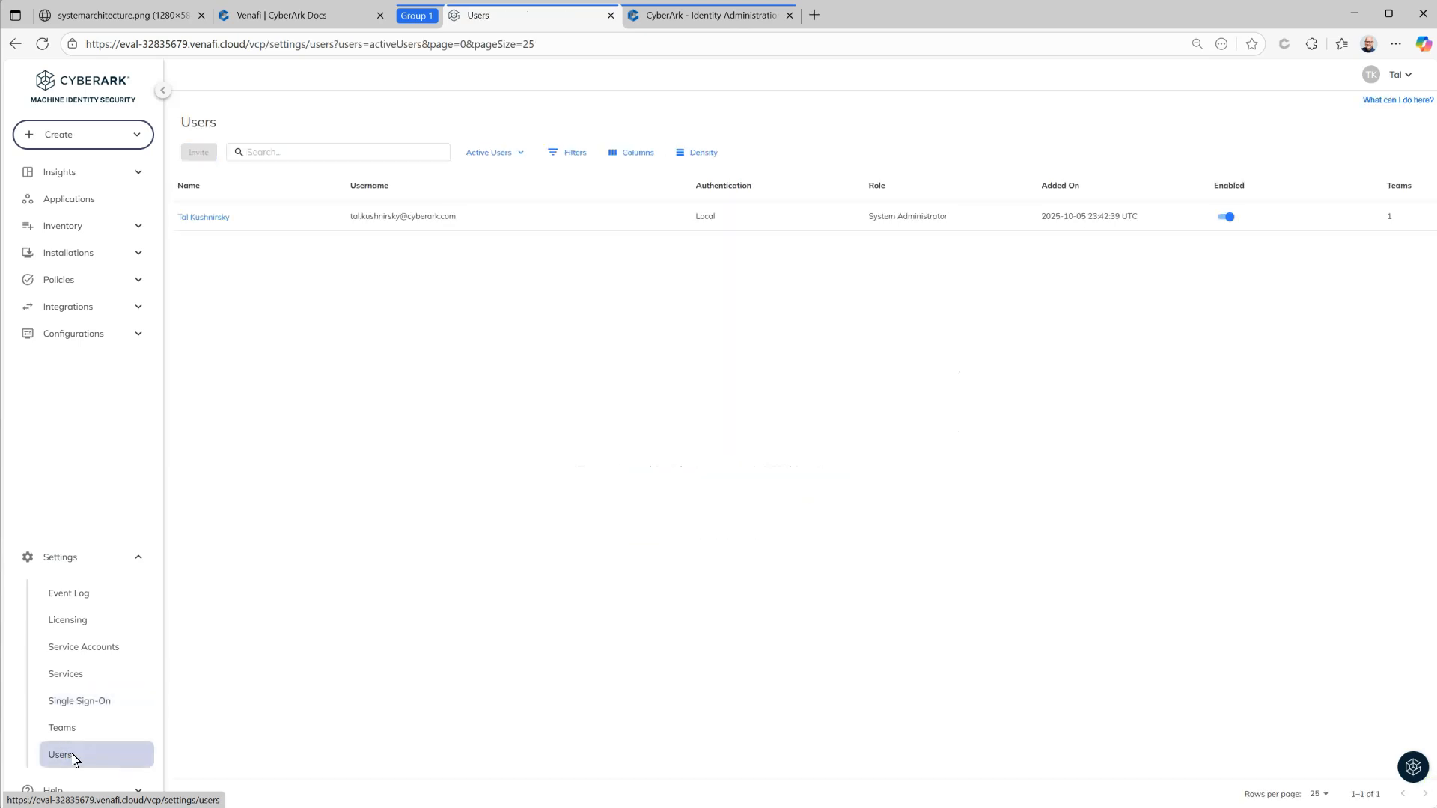
key("alt+Left")
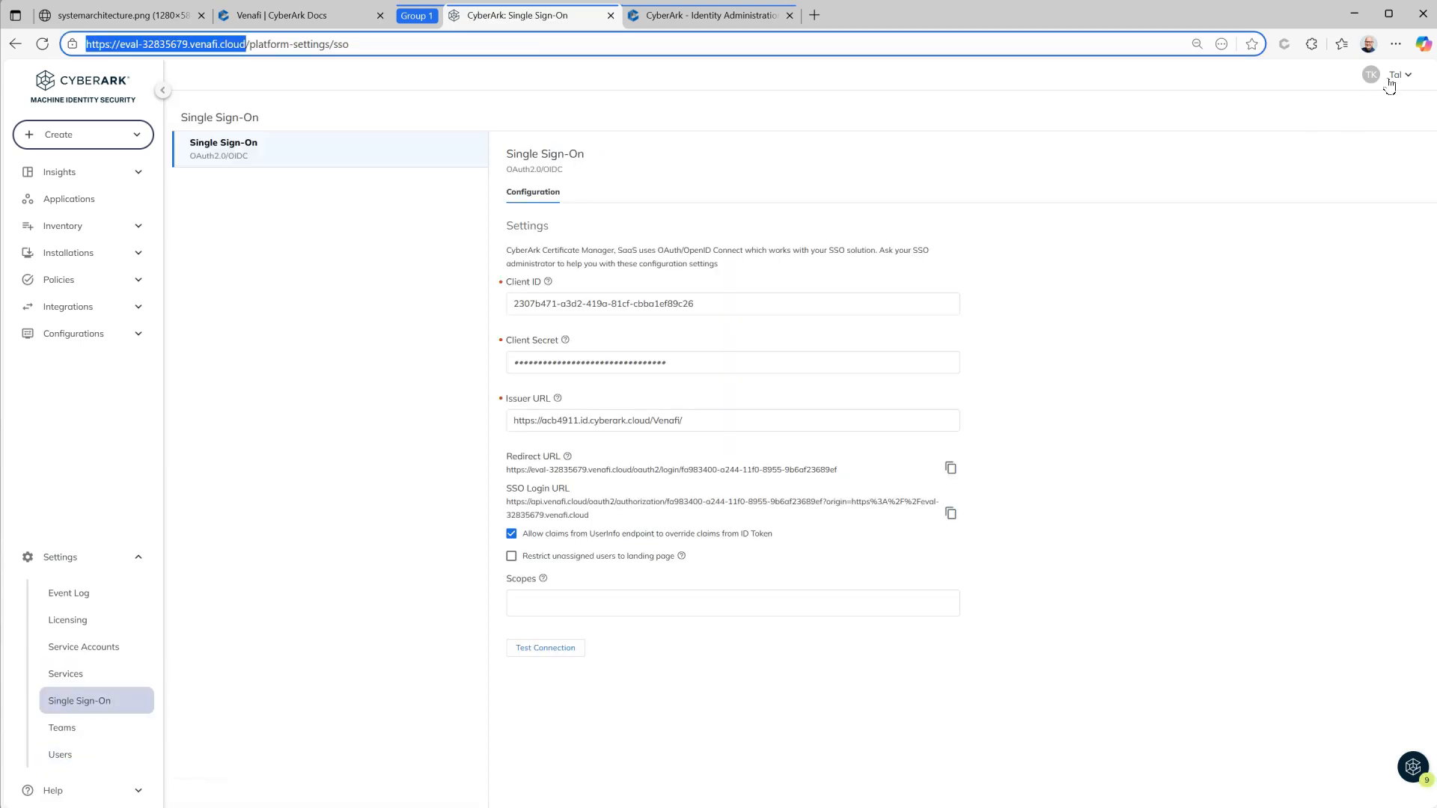
Step: Open an Edge InPrivate window and load the pasted Certificate Manager tenant address
left_click(1396, 43)
left_click(1209, 116)
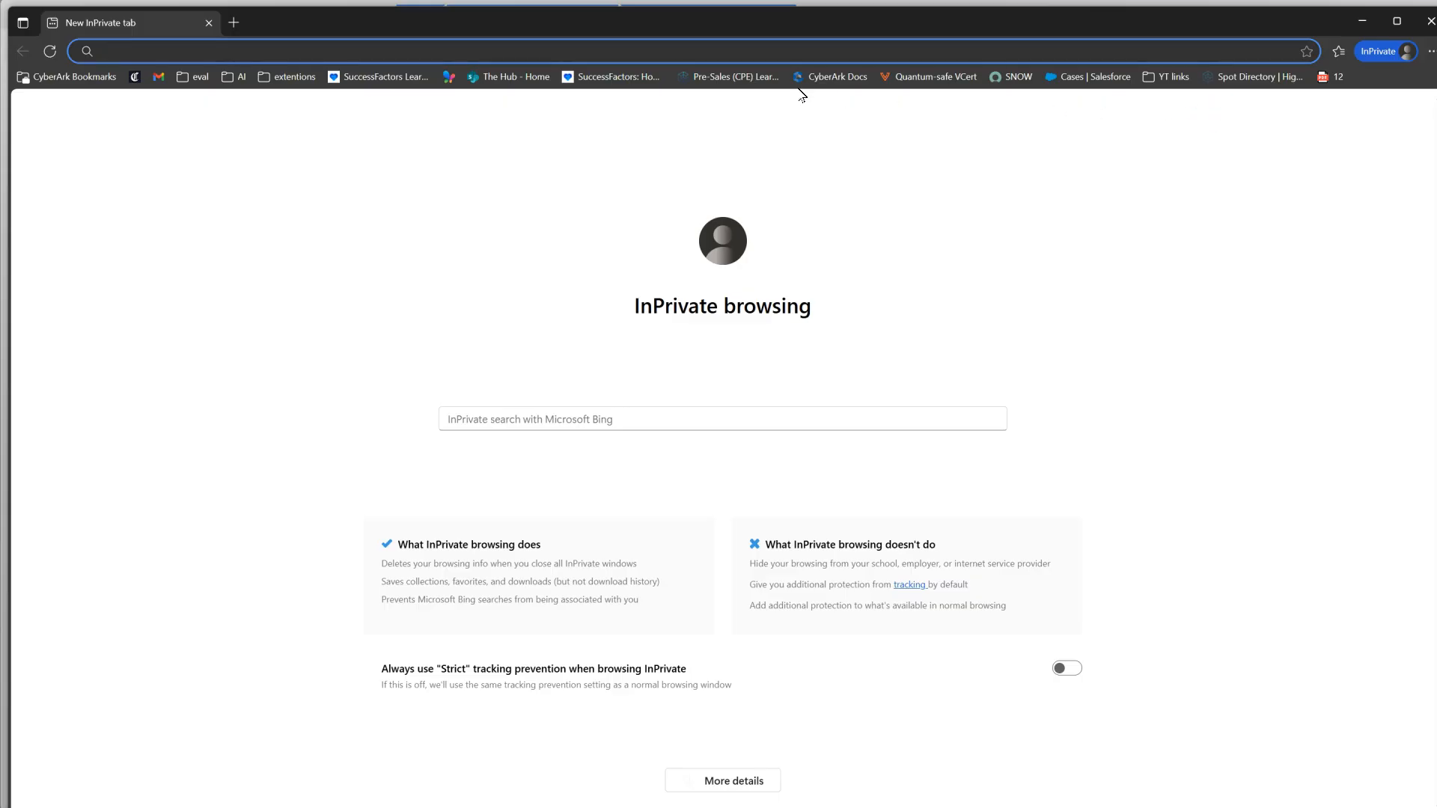
type("https://eval-32835679.venafi.cloud/")
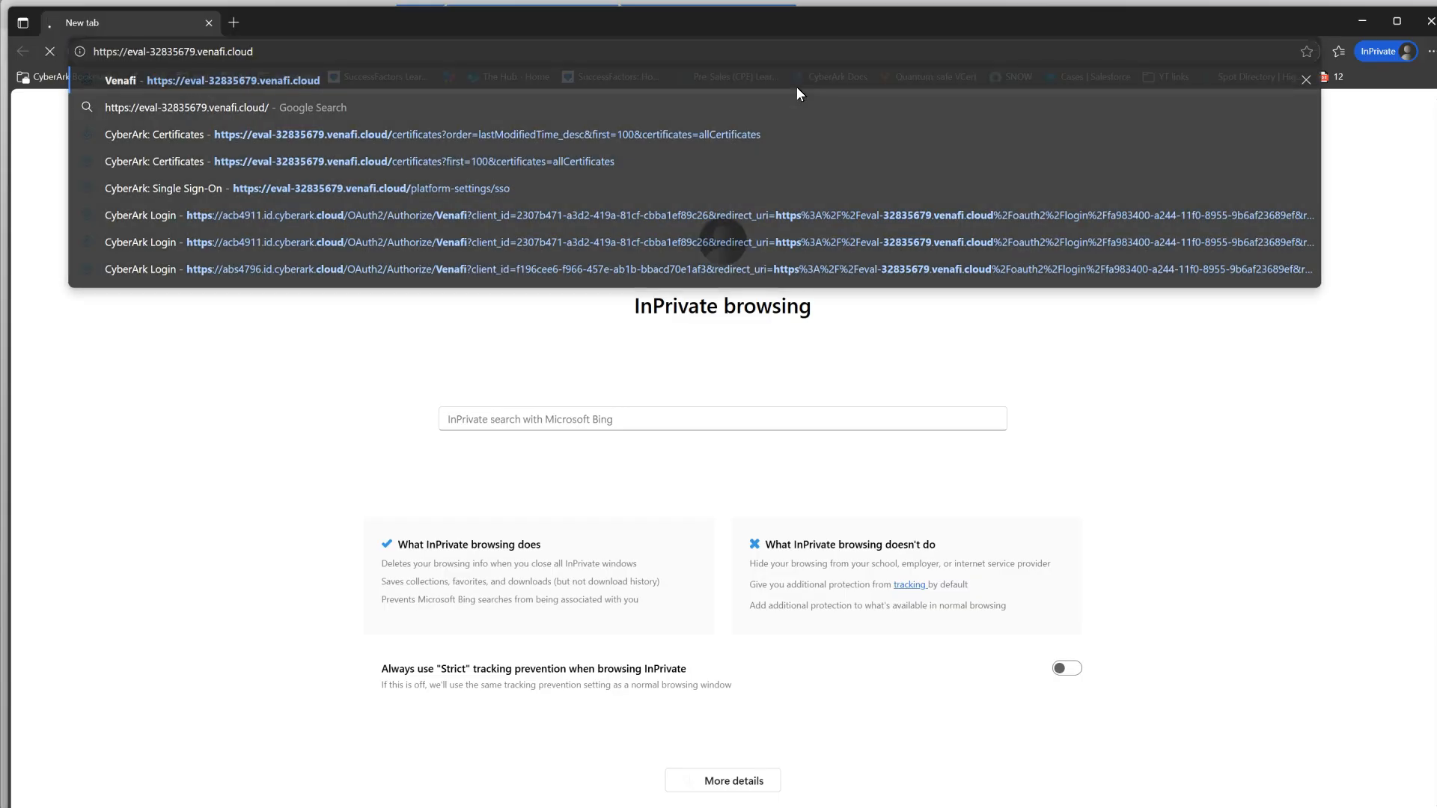
left_click(797, 87)
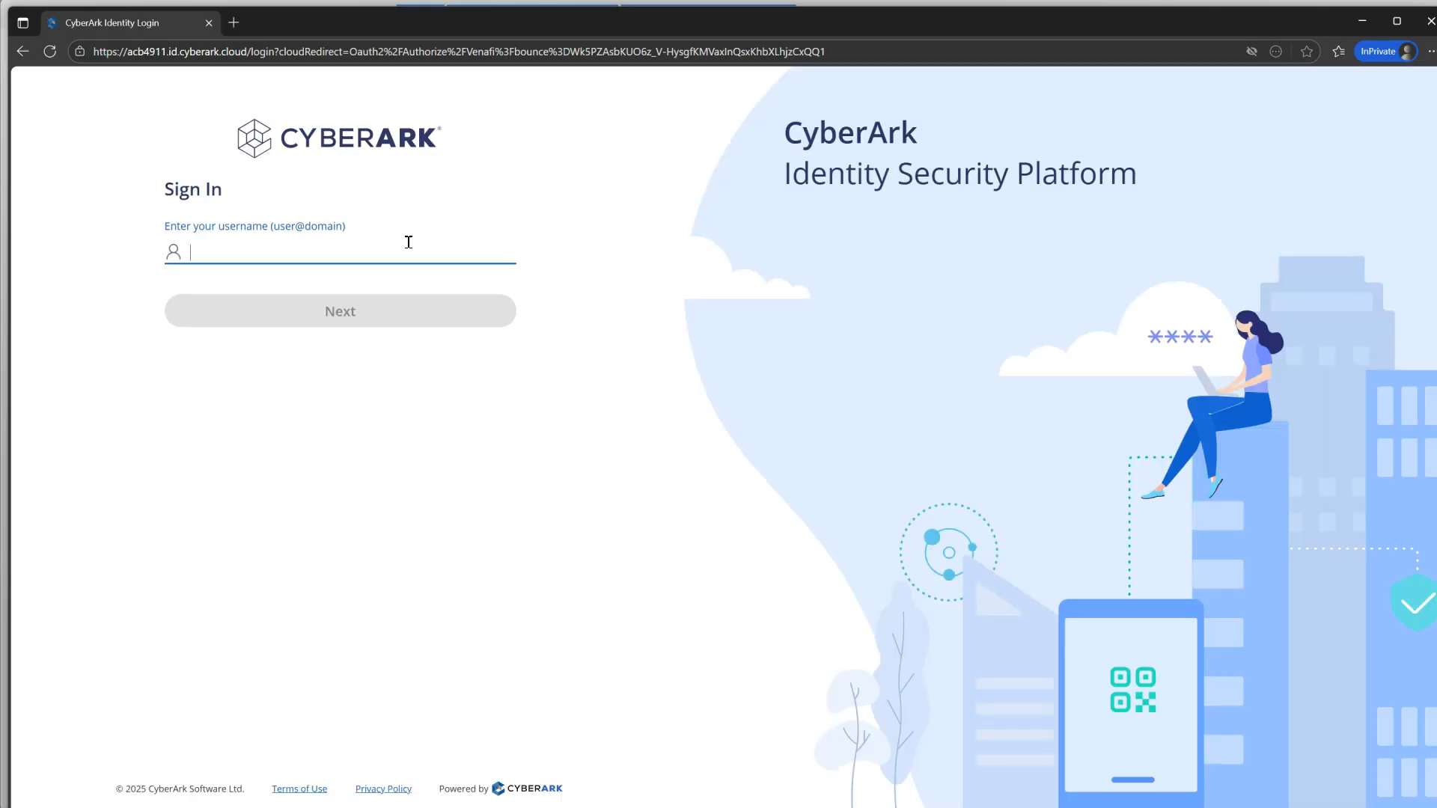
Step: Sign in to CyberArk Identity with the demo user's username and password
left_click(393, 251)
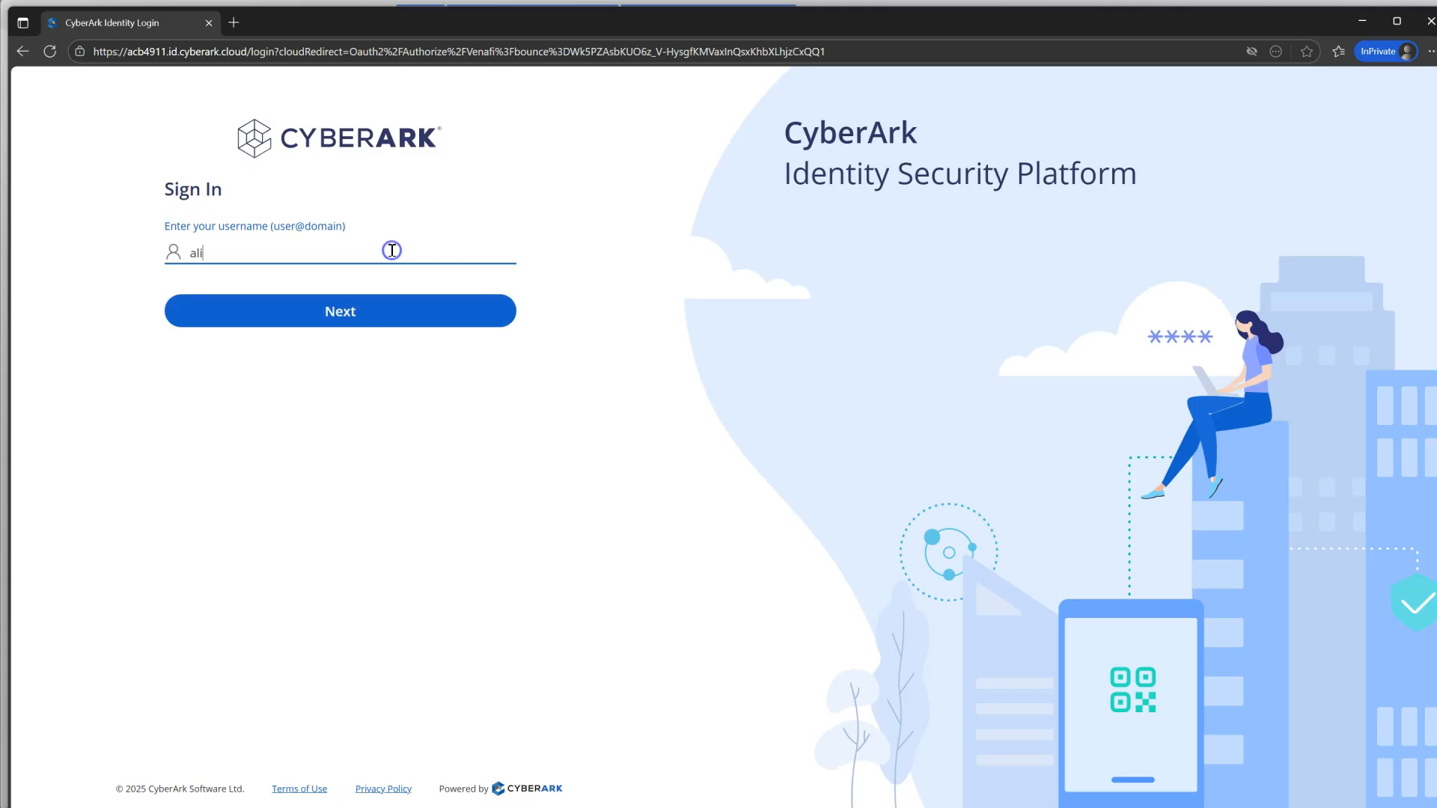
key("Return")
left_click(353, 345)
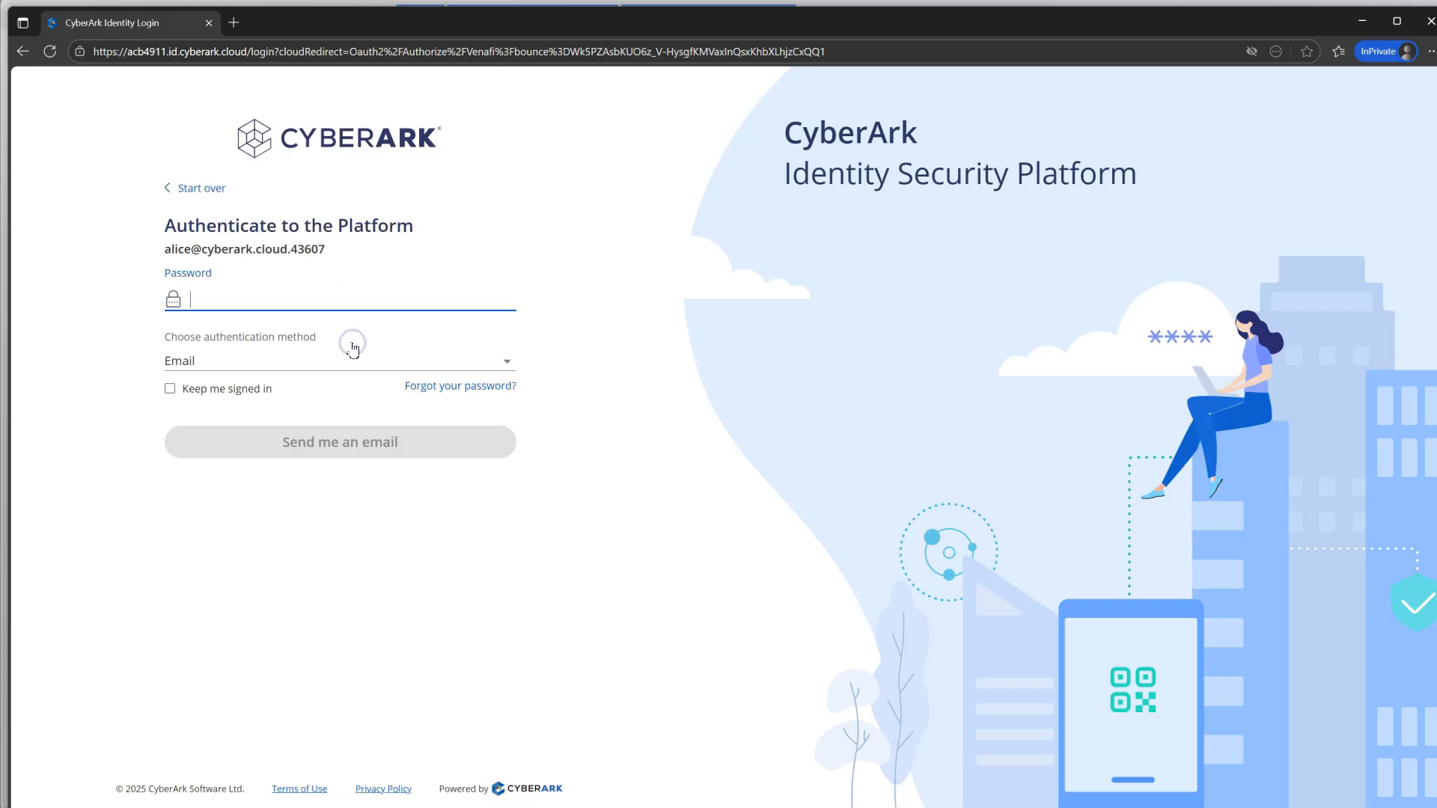
type("****")
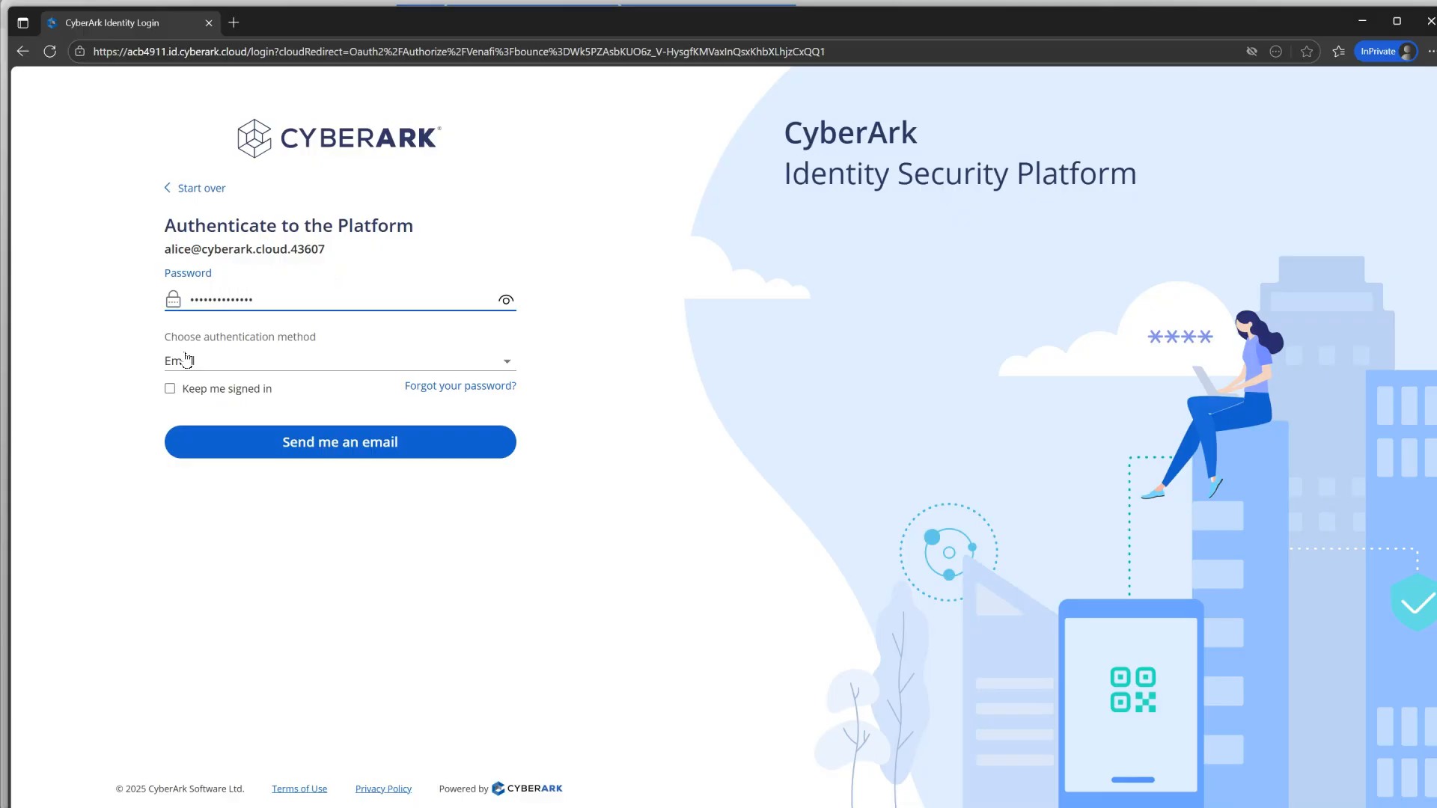
Step: Request the emailed one-time code, paste it in and authenticate
left_click(314, 445)
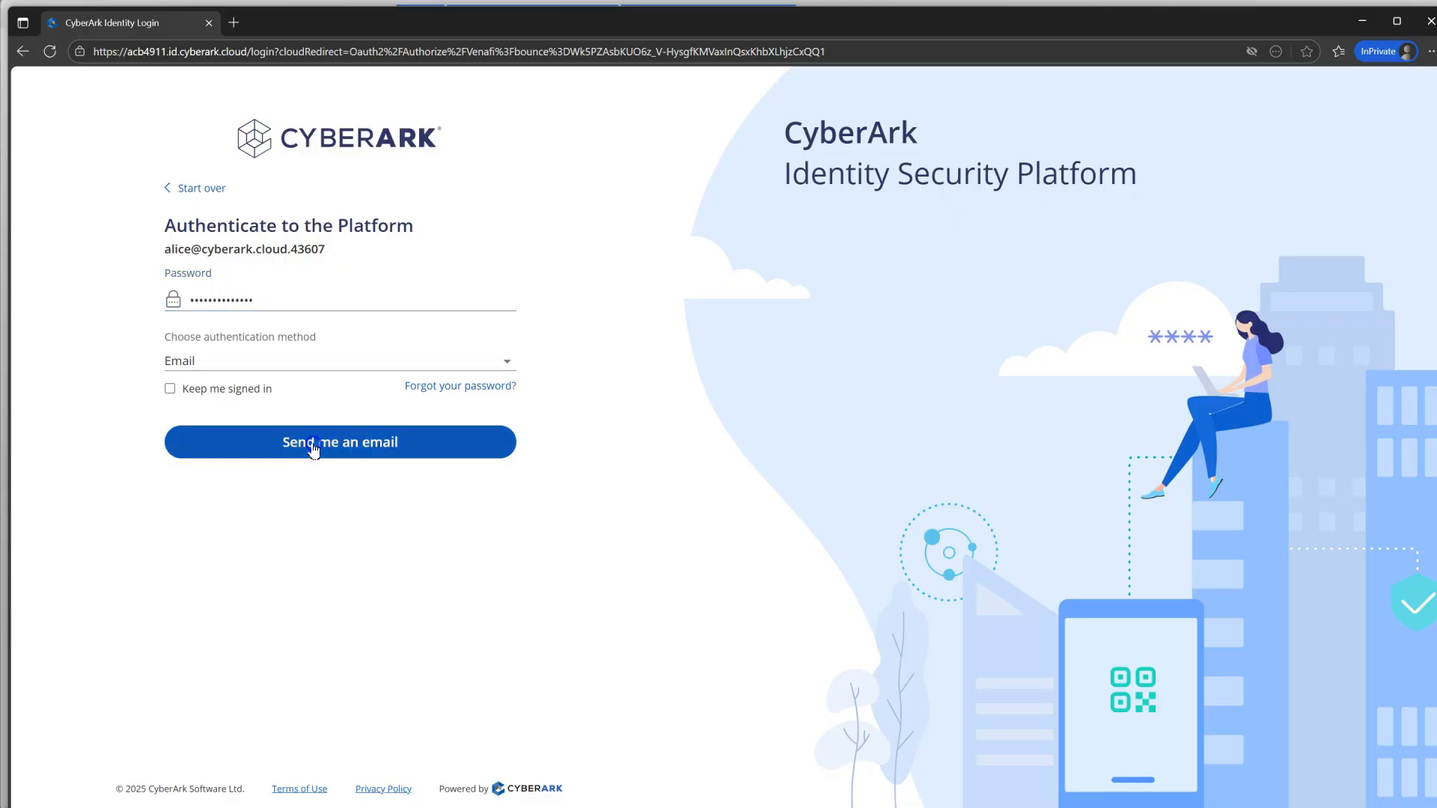
left_click(218, 378)
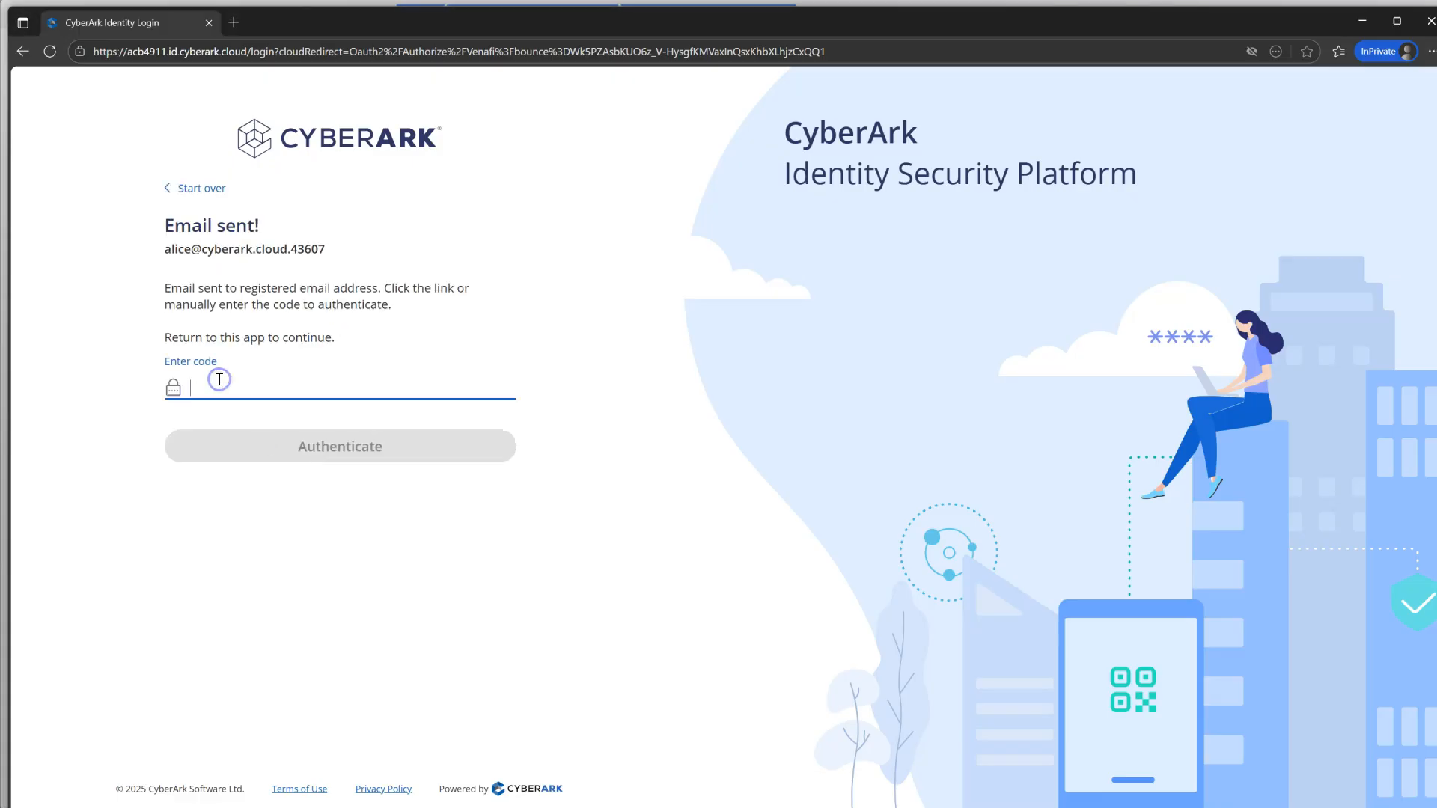
key("ctrl+v")
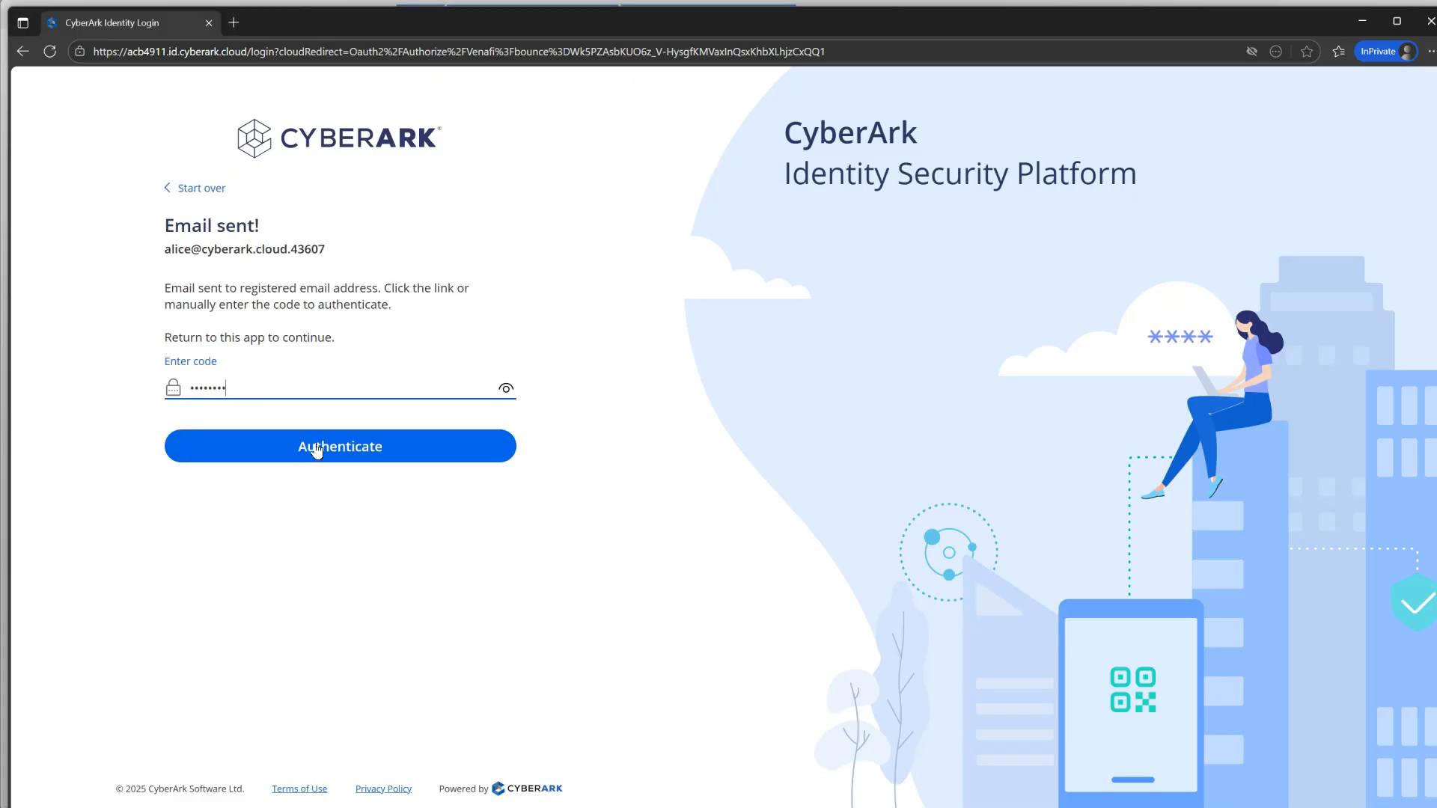
left_click(328, 449)
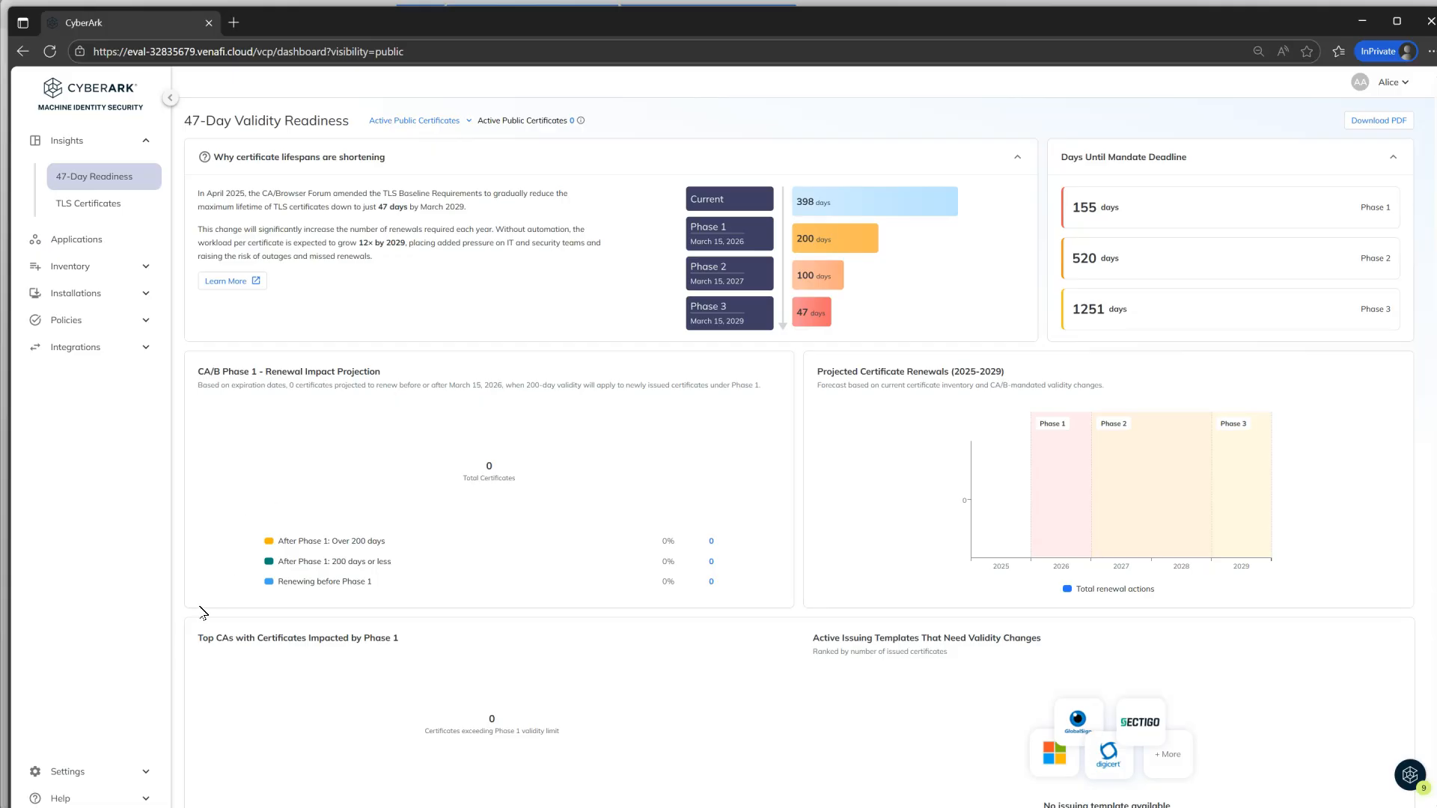
Step: Open Settings > Users and check the new Guest user's SSO authentication value
left_click(120, 772)
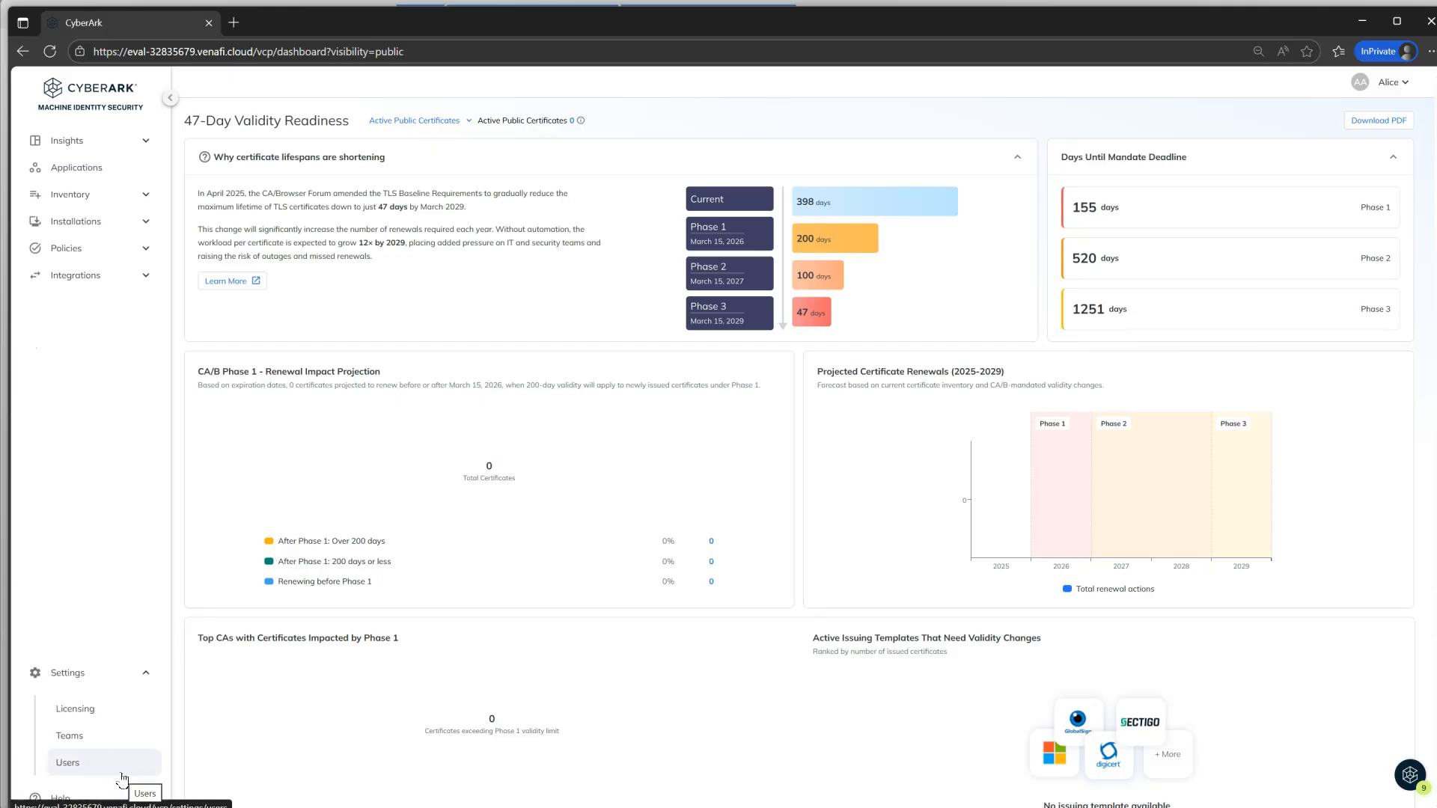
left_click(122, 772)
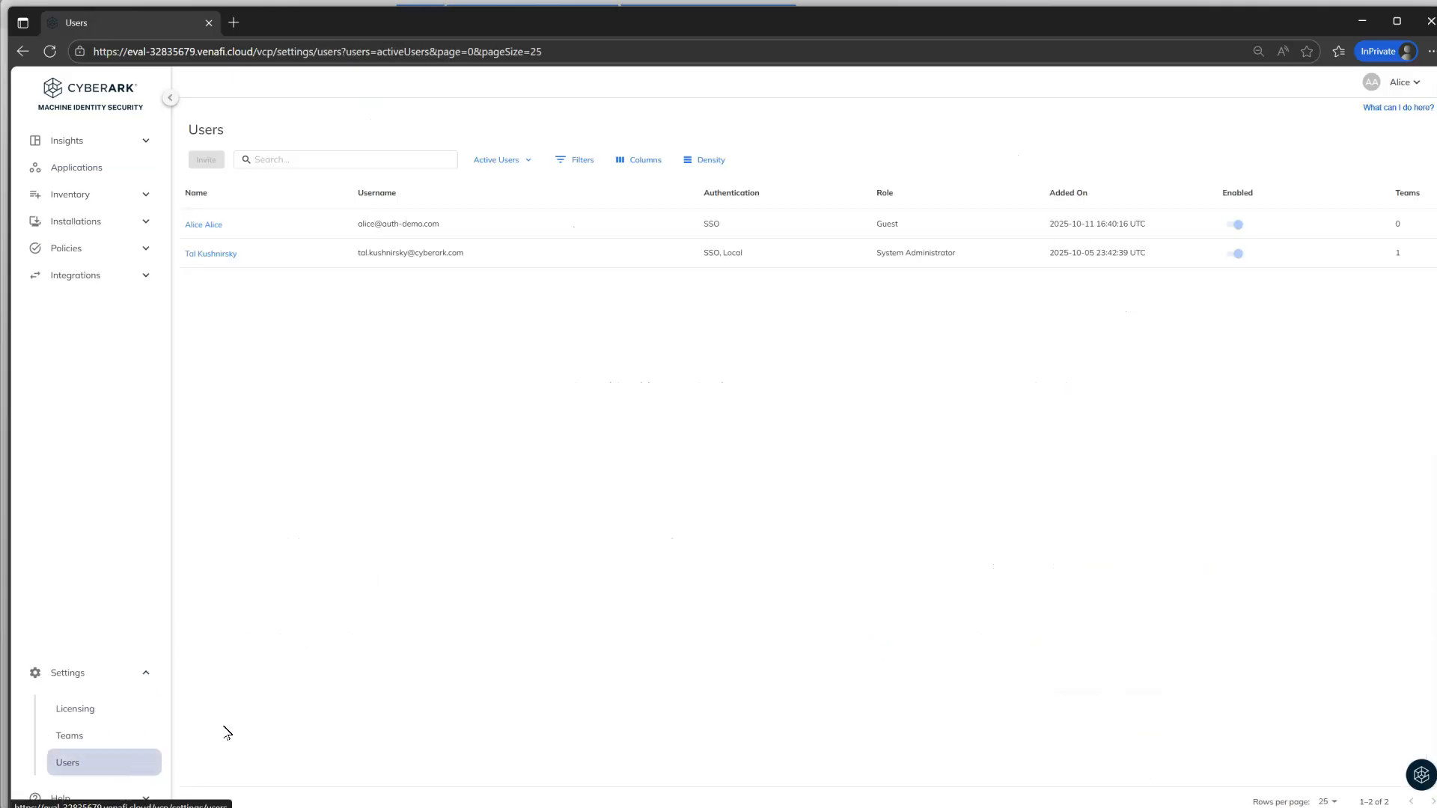
left_click_drag(702, 225, 726, 224)
left_click(740, 375)
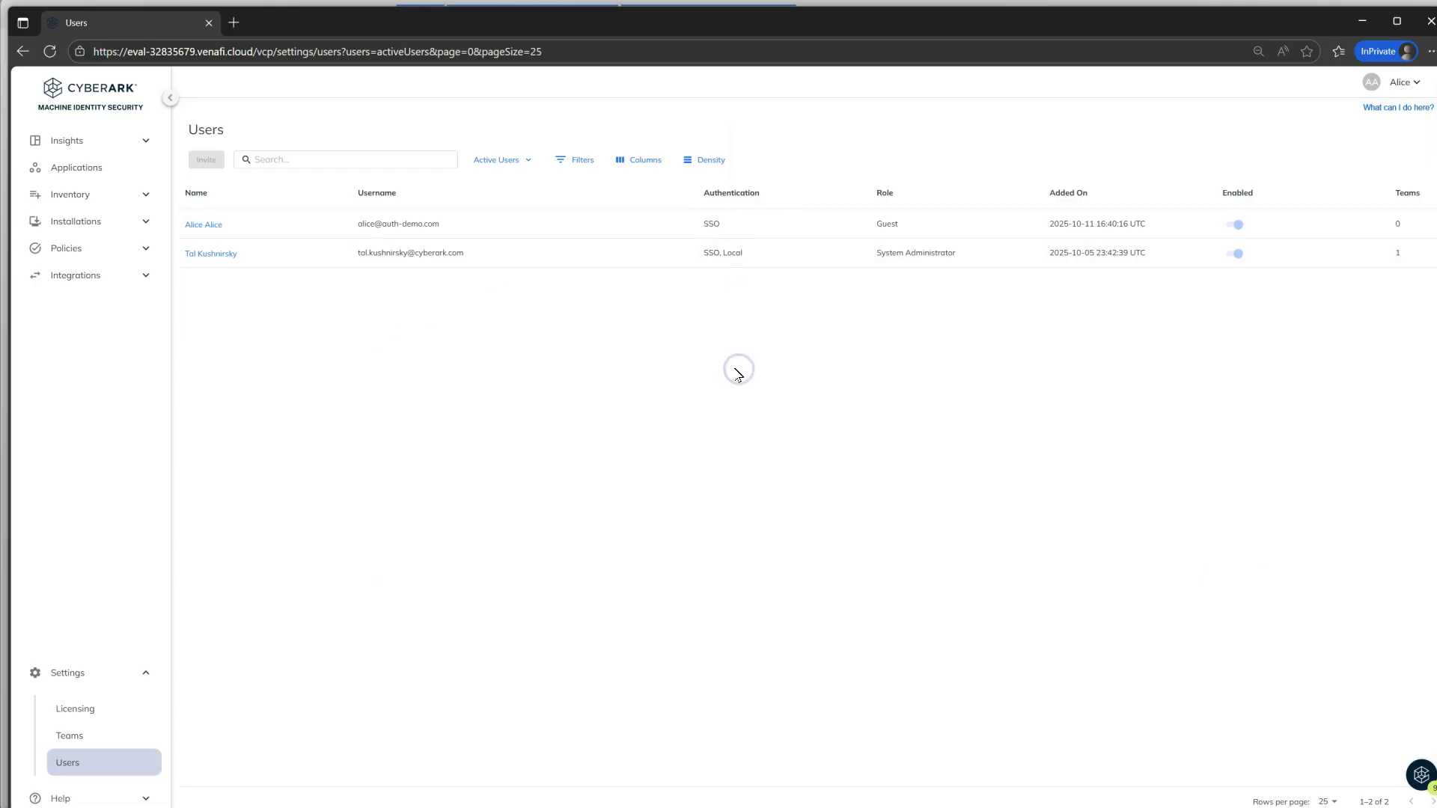